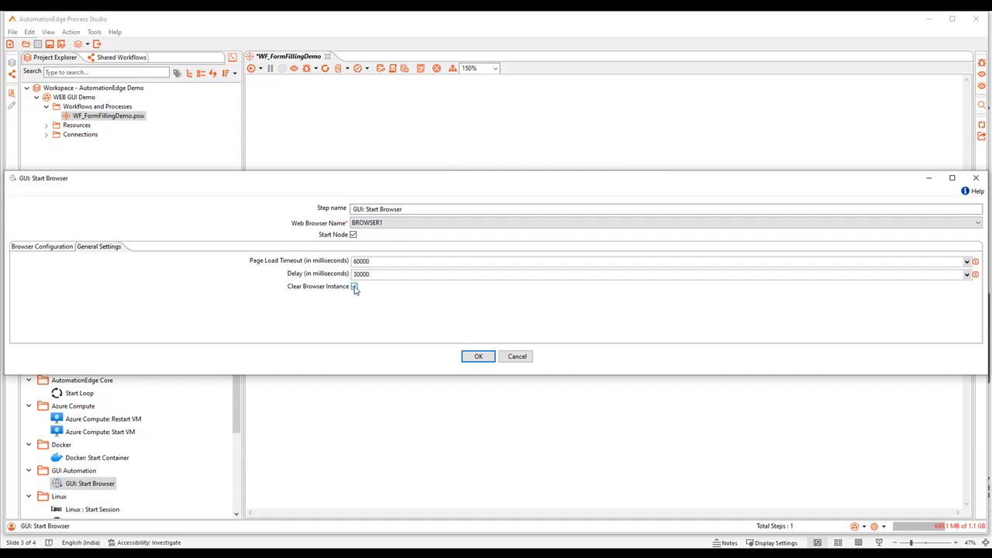
Accept the GUI: Start Browser step settings and open the GUI Spy tool.
click(472, 359)
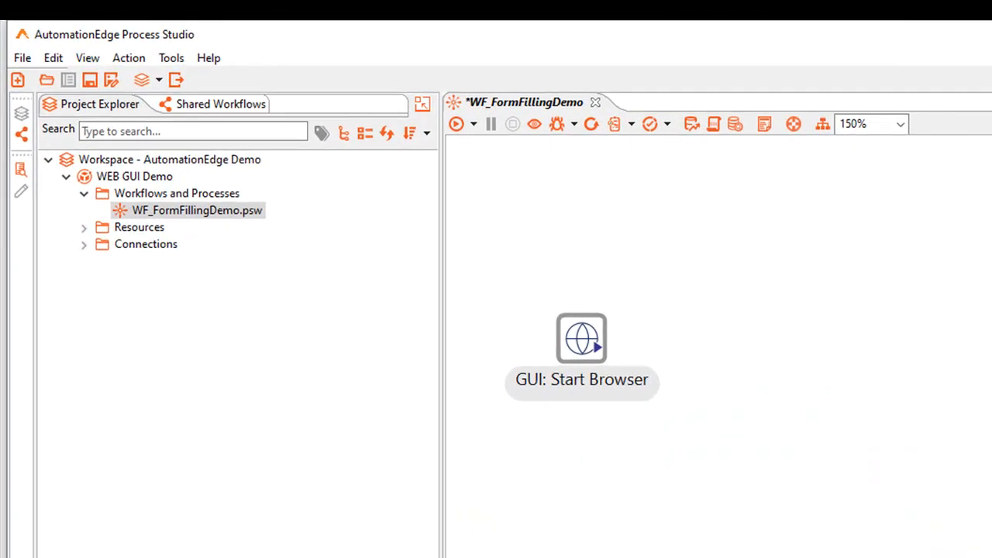
click(172, 58)
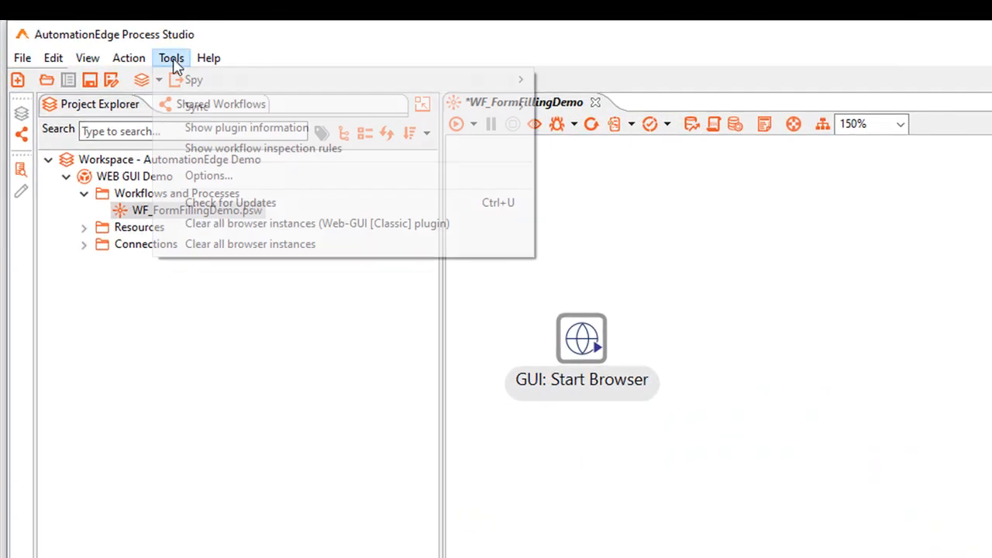
mouse_move(207, 89)
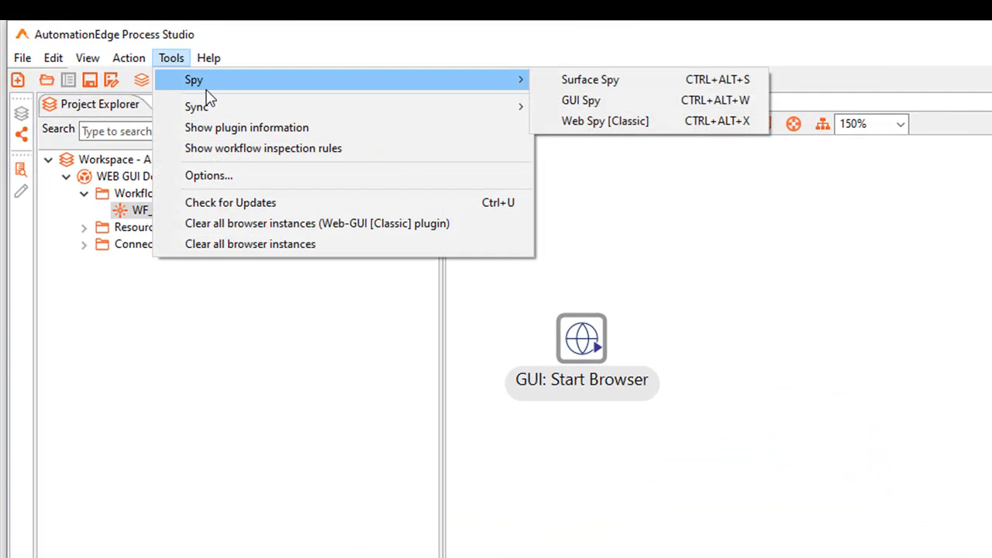
click(596, 102)
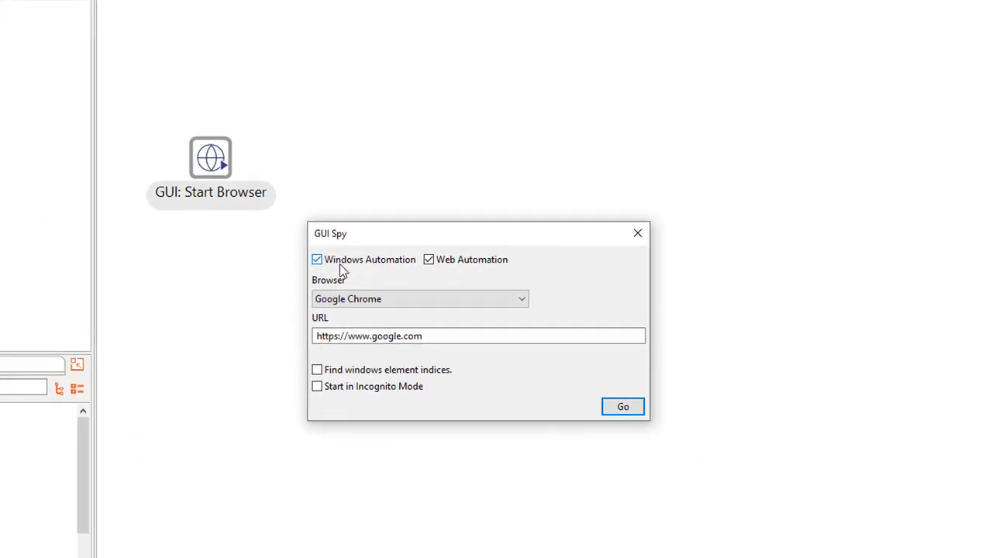
Turn off Windows Automation and launch GUI Spy in Google Chrome with the qavbox.github.io/demo/signup registration form URL.
click(340, 264)
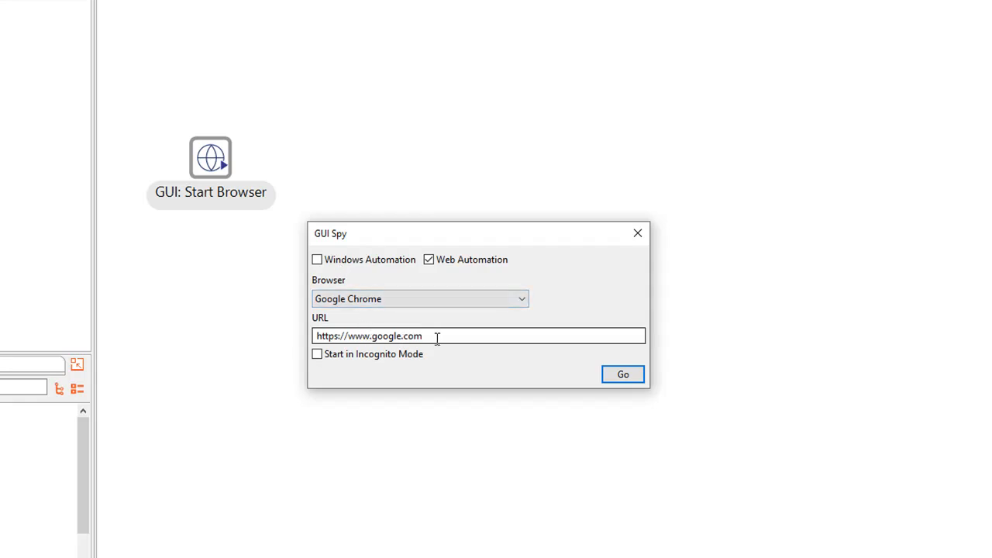
drag(438, 339, 288, 322)
key(ctrl+v)
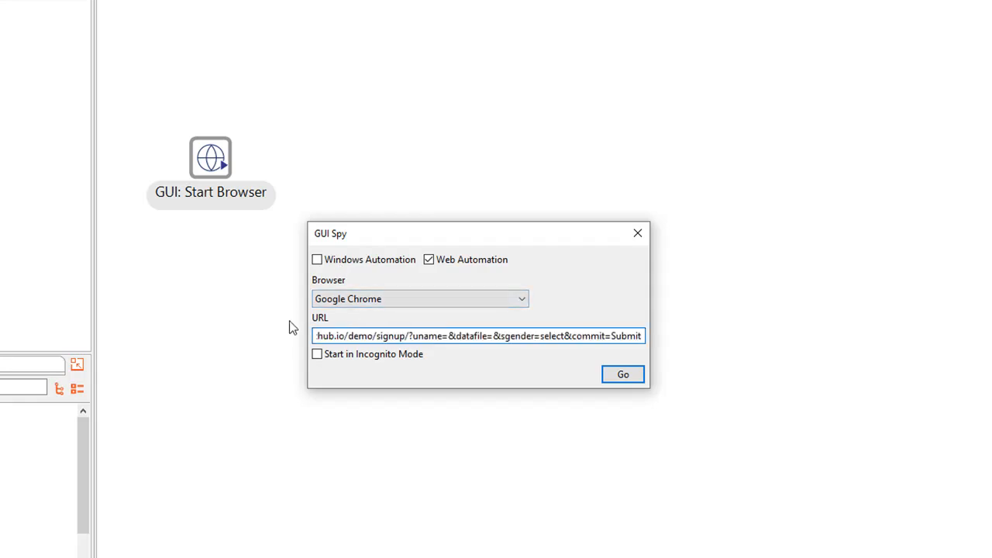
click(623, 375)
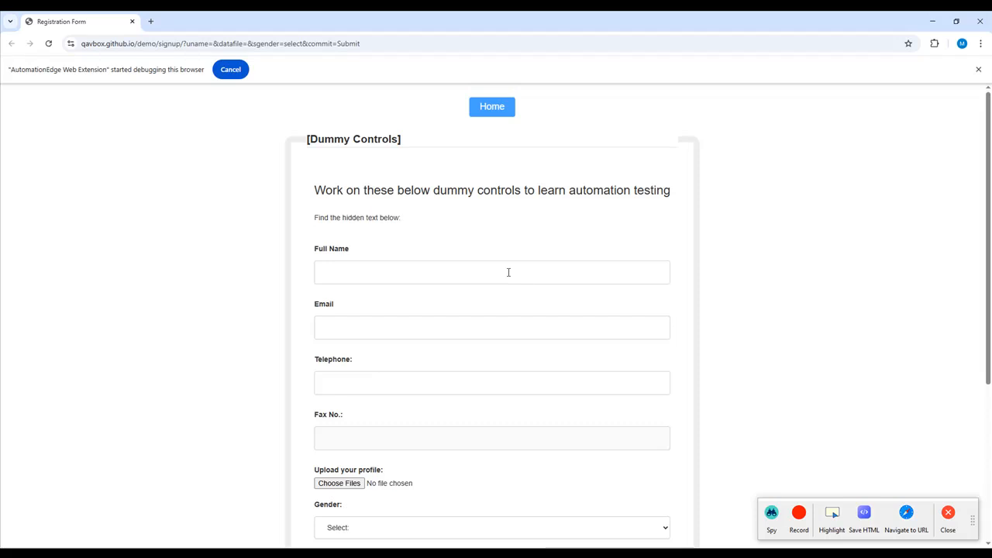
Start spying on the registration form, capture the Full Name field and choose the GUI: Set Values action for it.
click(771, 514)
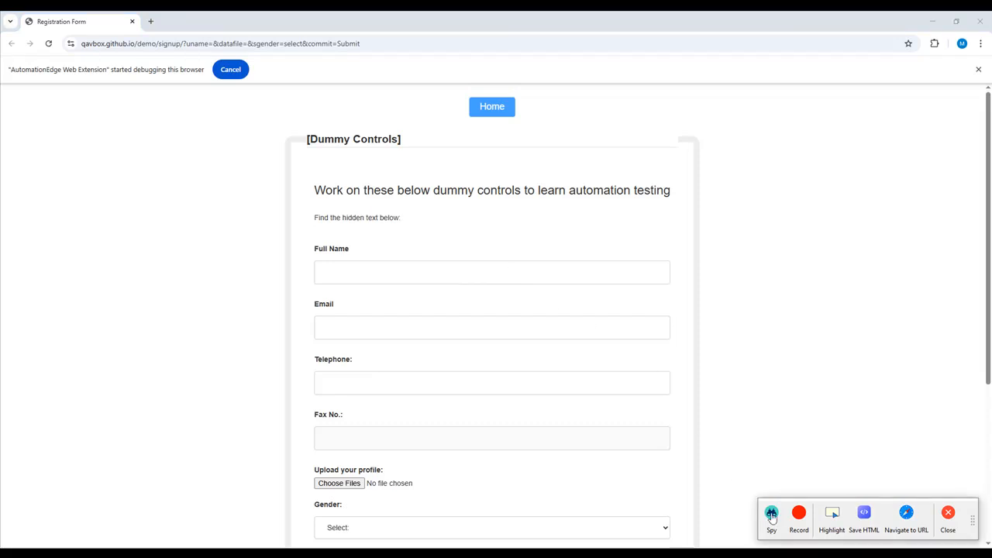
click(611, 278)
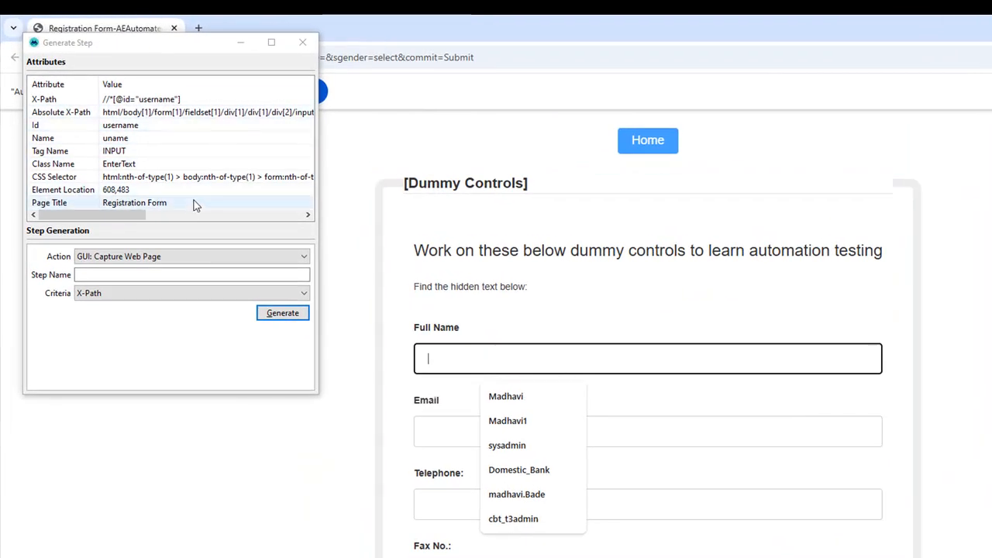
click(174, 256)
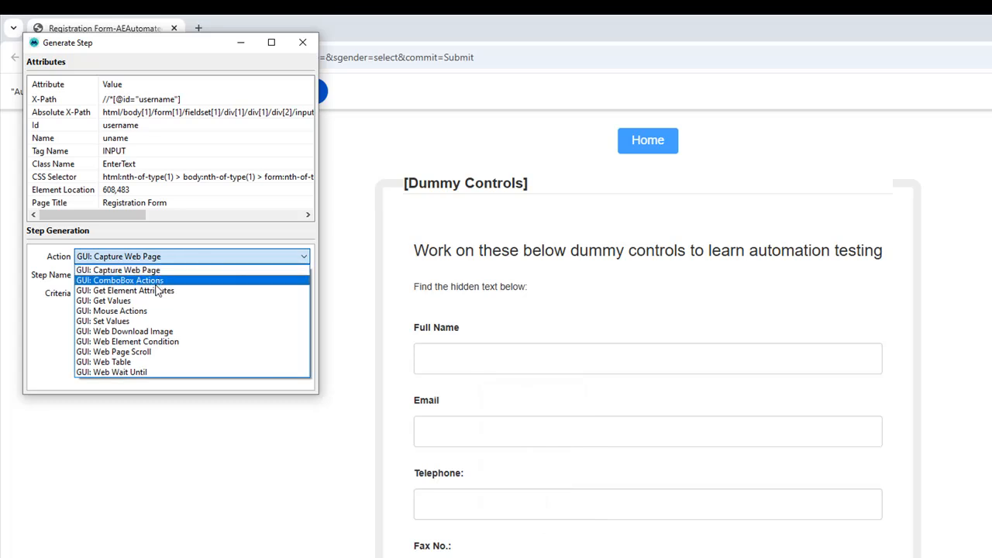
click(134, 321)
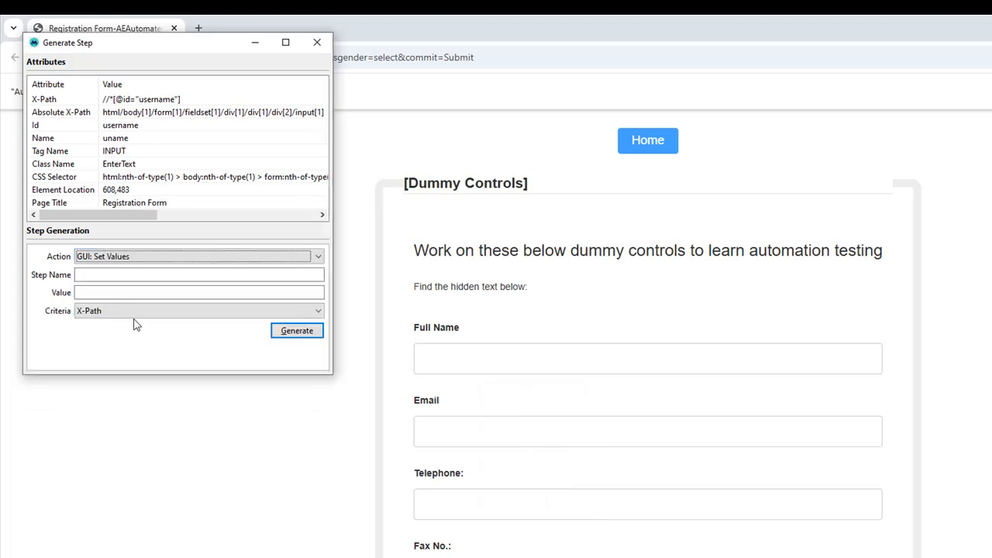
Generate the Full Name step as SV_Name, with a sample first name as value and Name as the criteria.
click(105, 275)
text(SV_Name)
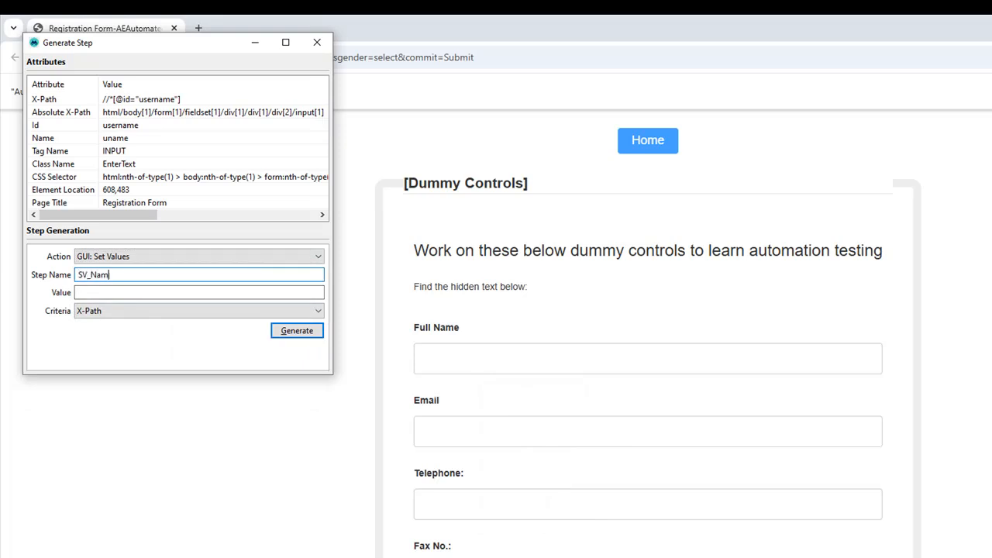
click(85, 292)
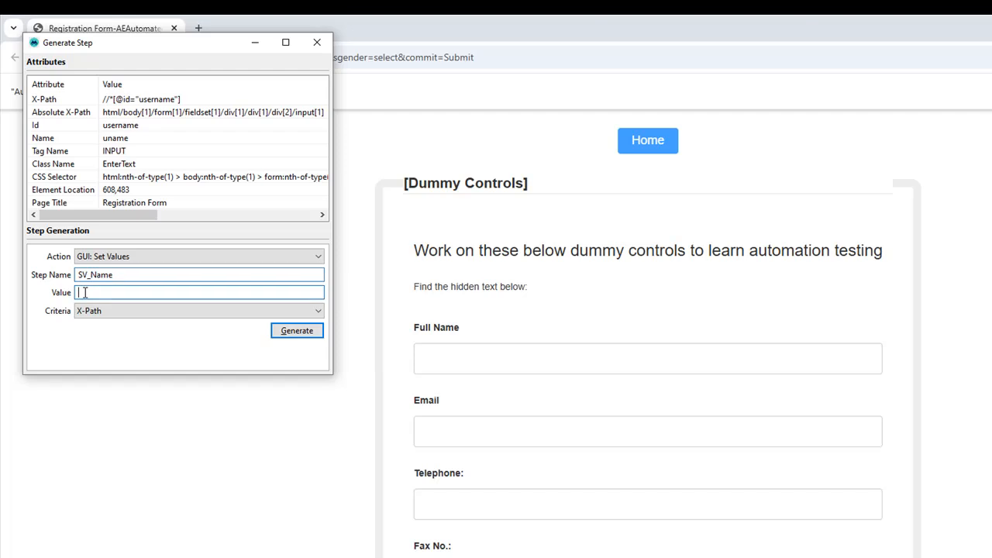
text(John)
click(162, 312)
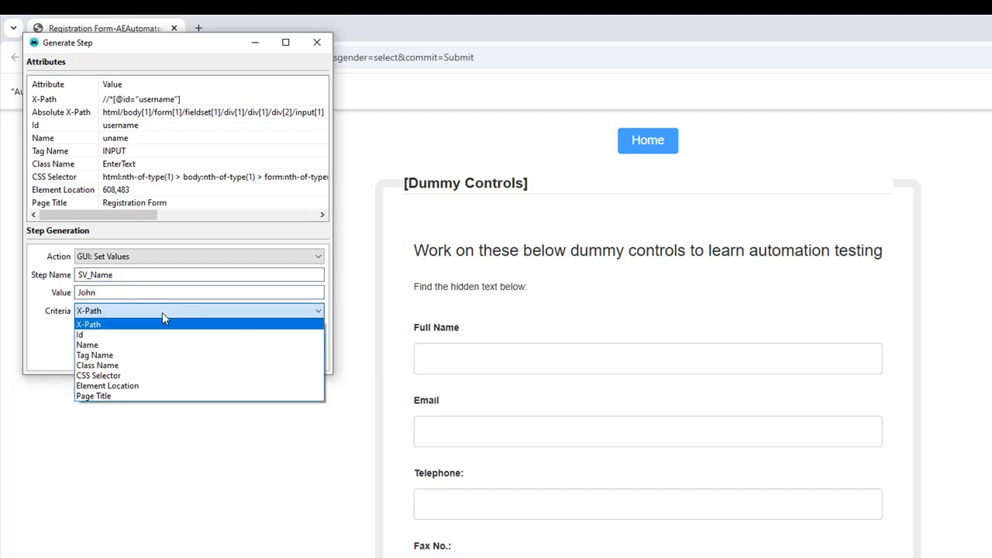
click(125, 347)
click(314, 332)
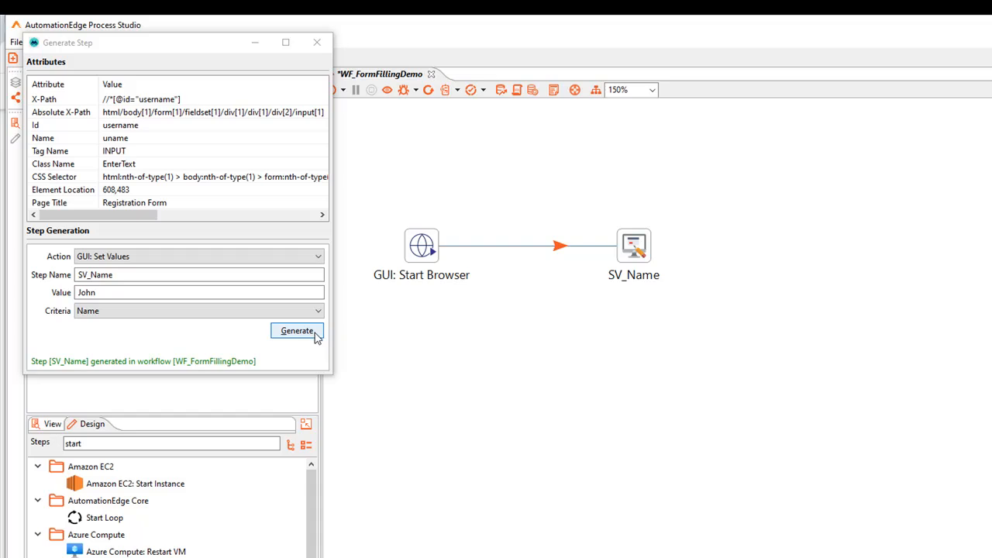
Return to the registration form, capture the Email field and choose the GUI: Set Values action for it.
key(alt+Tab)
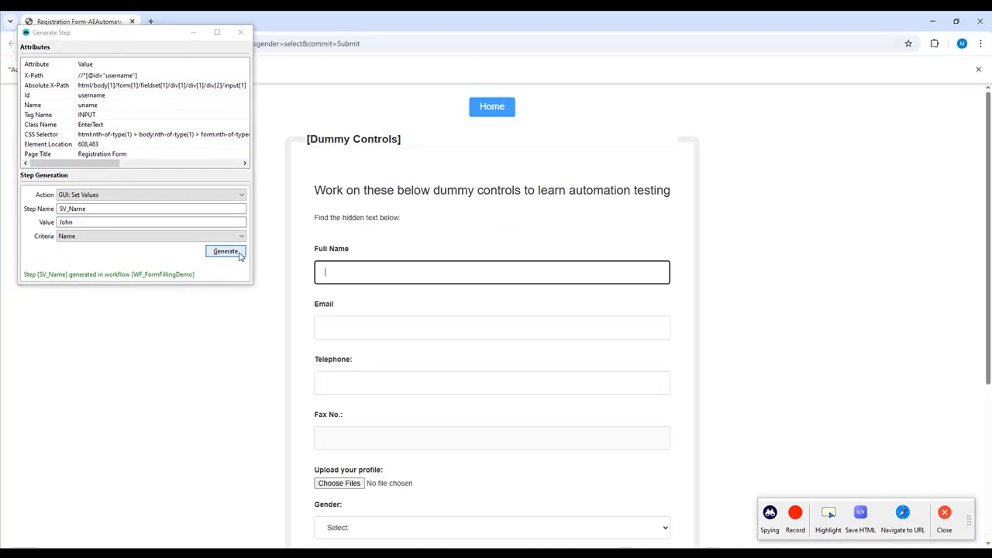
click(339, 332)
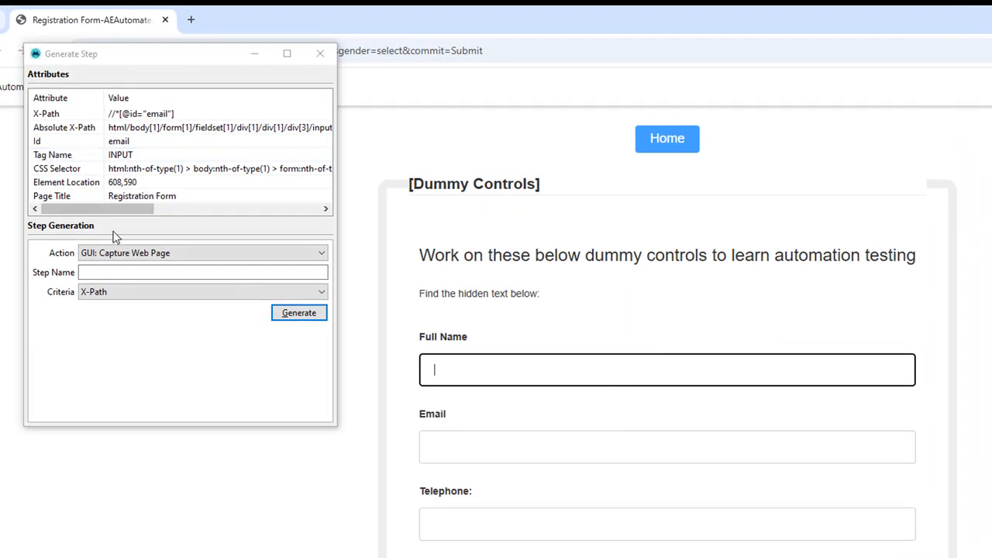
click(109, 256)
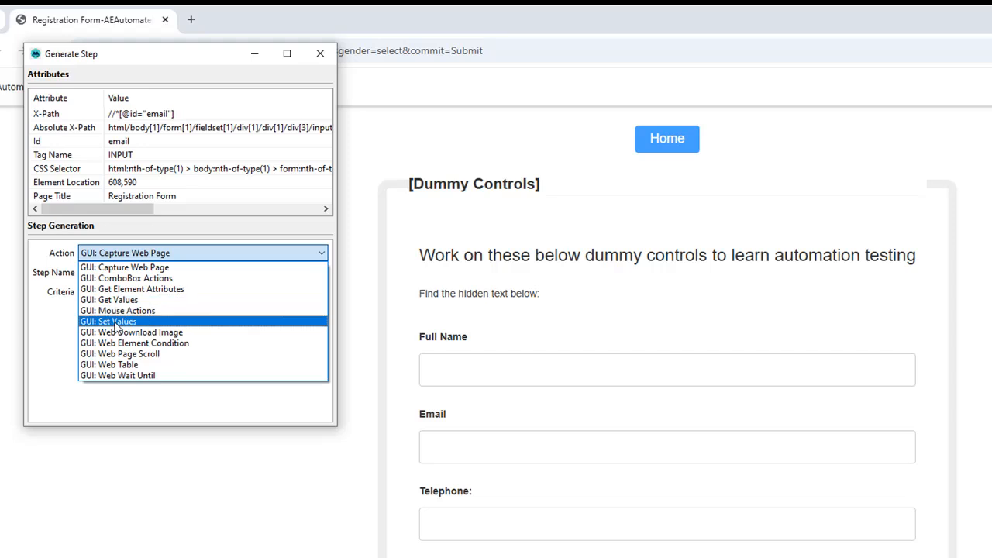
click(117, 323)
Generate the Email step as SV_Mail, with a sample e-mail address as value and Id as the criteria.
click(100, 275)
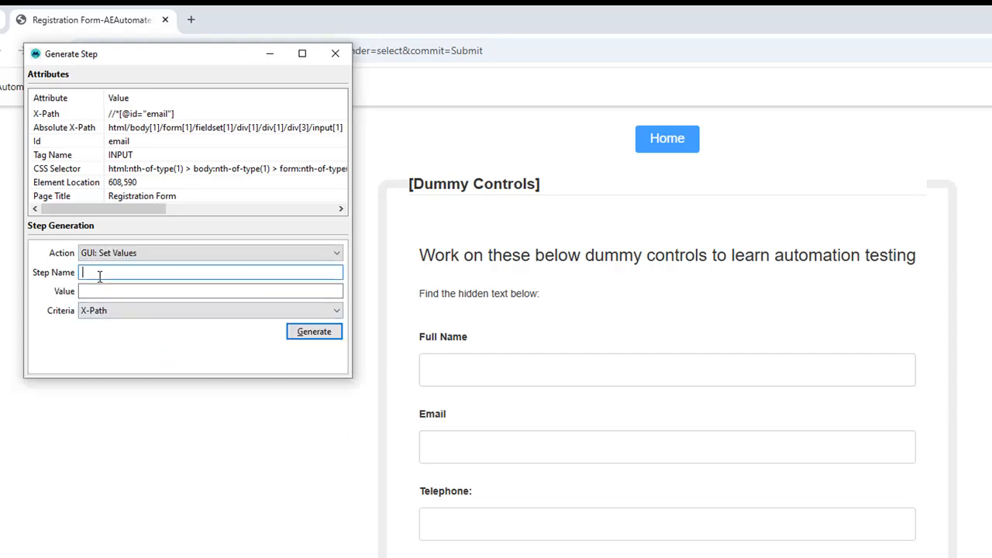
text(SV_Mail)
click(106, 291)
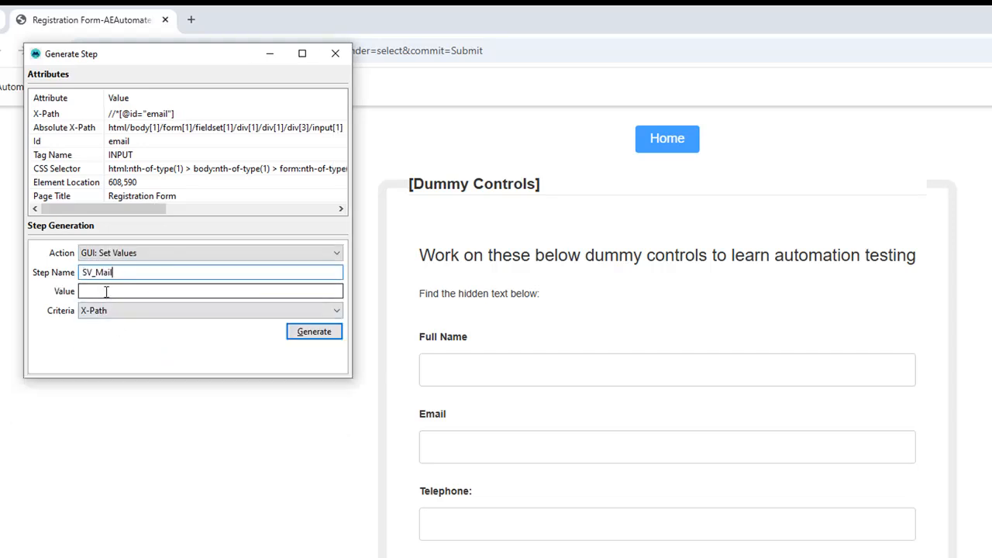
key(ctrl+v)
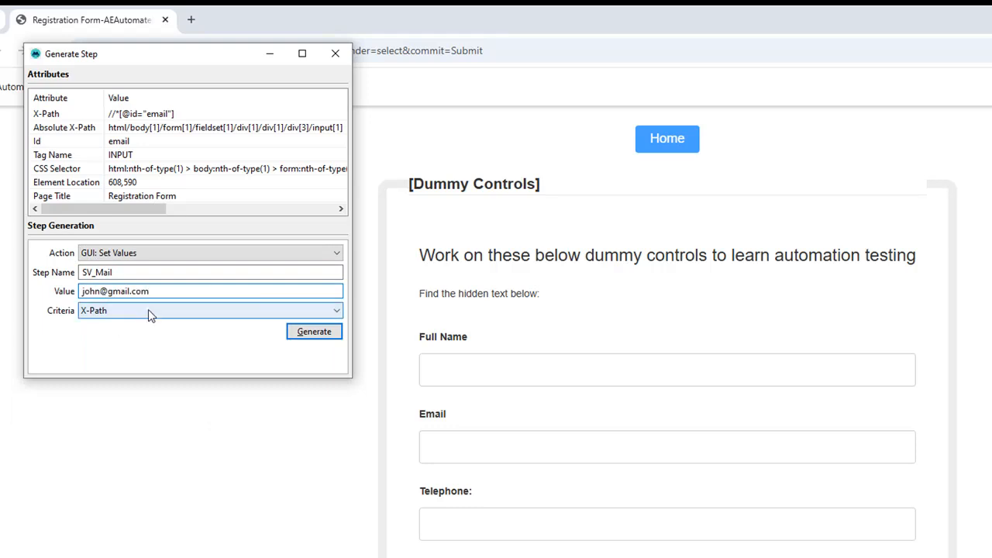
click(148, 309)
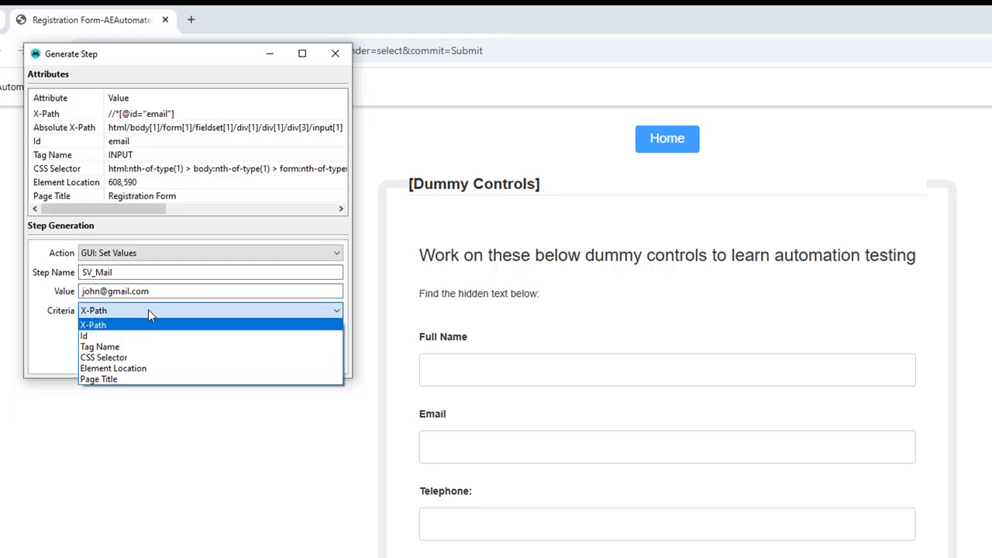
click(128, 336)
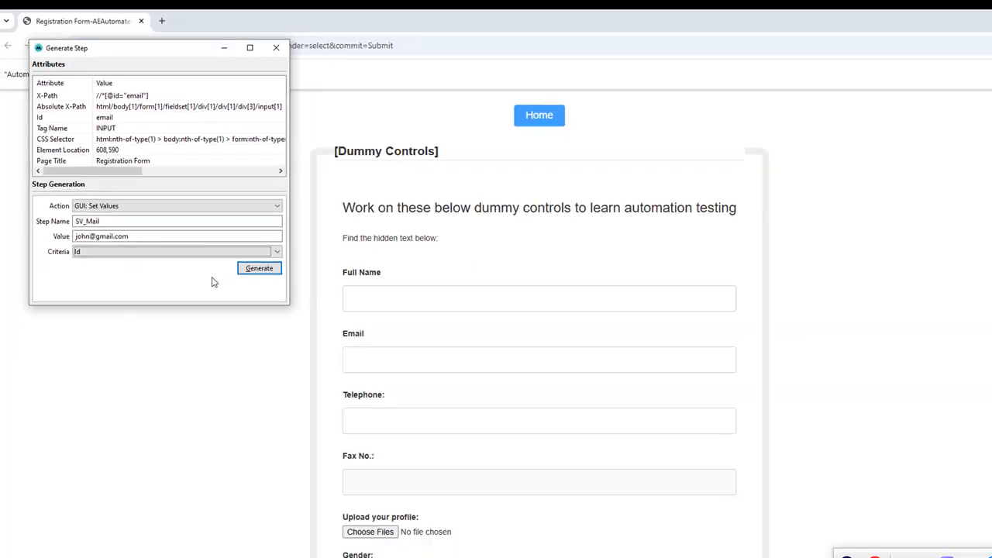
click(311, 327)
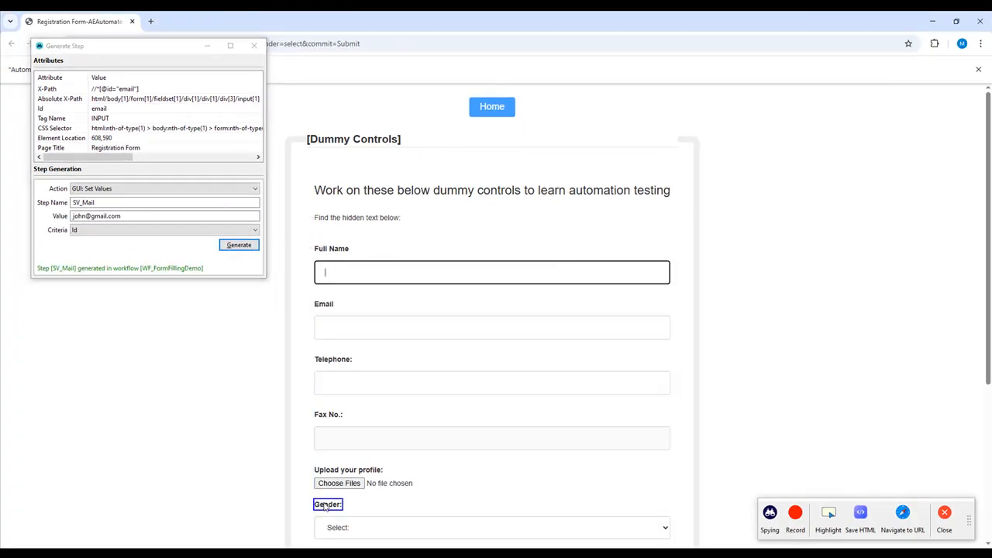
Capture the Gender dropdown, choose the GUI: ComboBox Actions action and name the step CB_Gender.
click(369, 528)
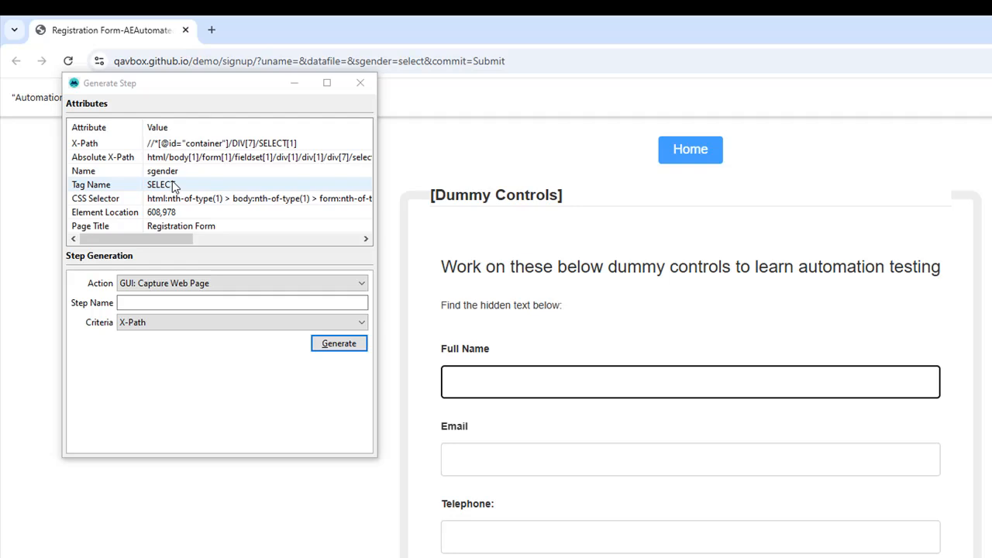
click(165, 283)
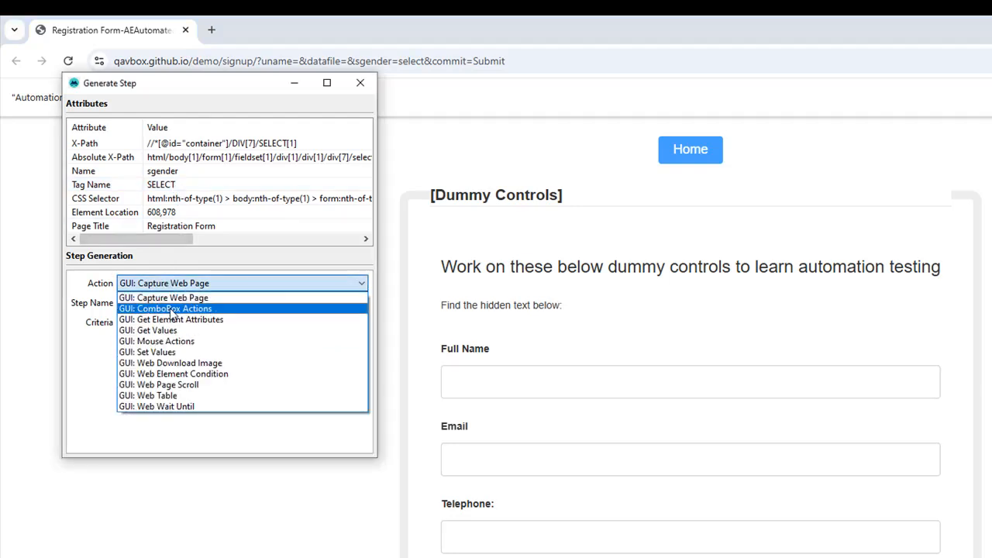
click(172, 309)
click(166, 304)
text(CB_Gender)
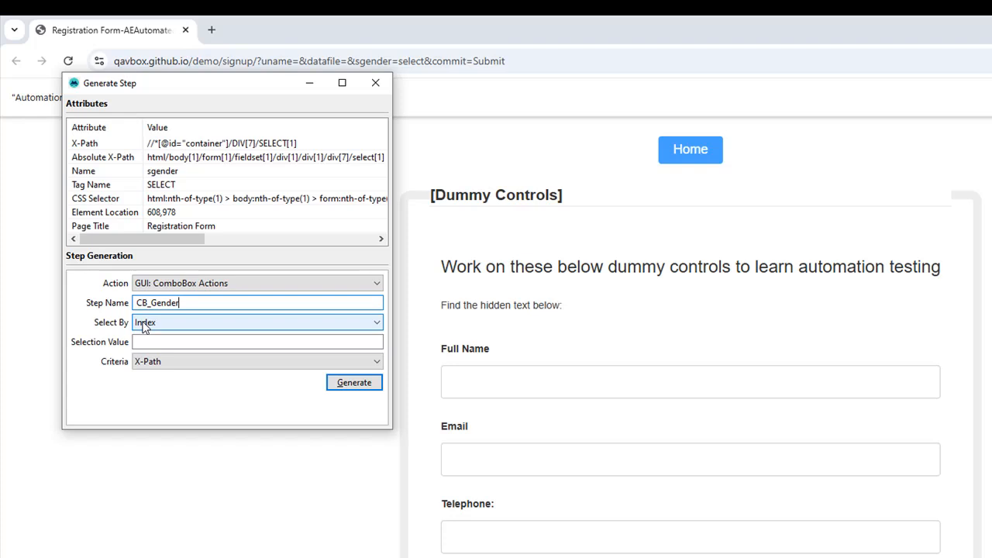
Set CB_Gender to select by VisibleText with selection value Male, and generate the step with the X-Path criteria.
click(144, 326)
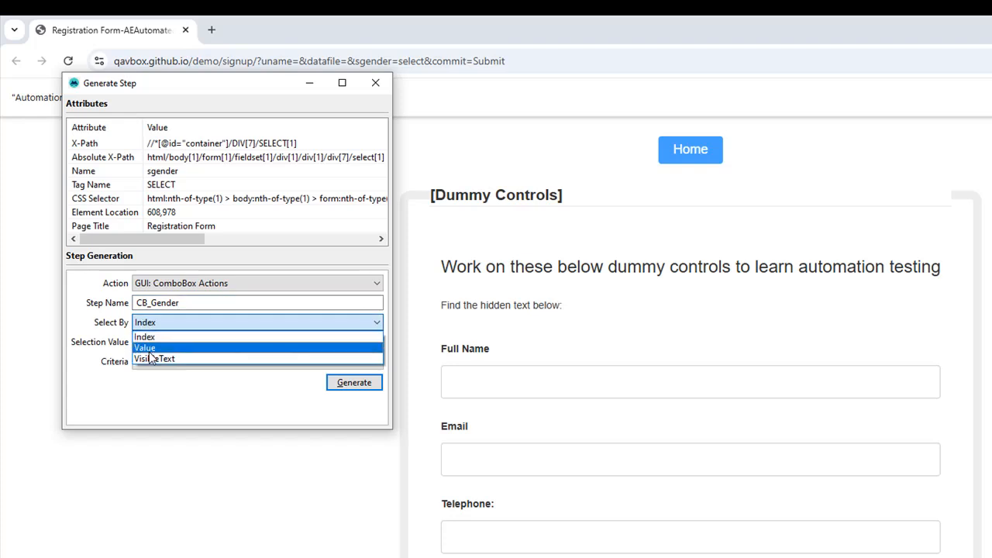
click(152, 360)
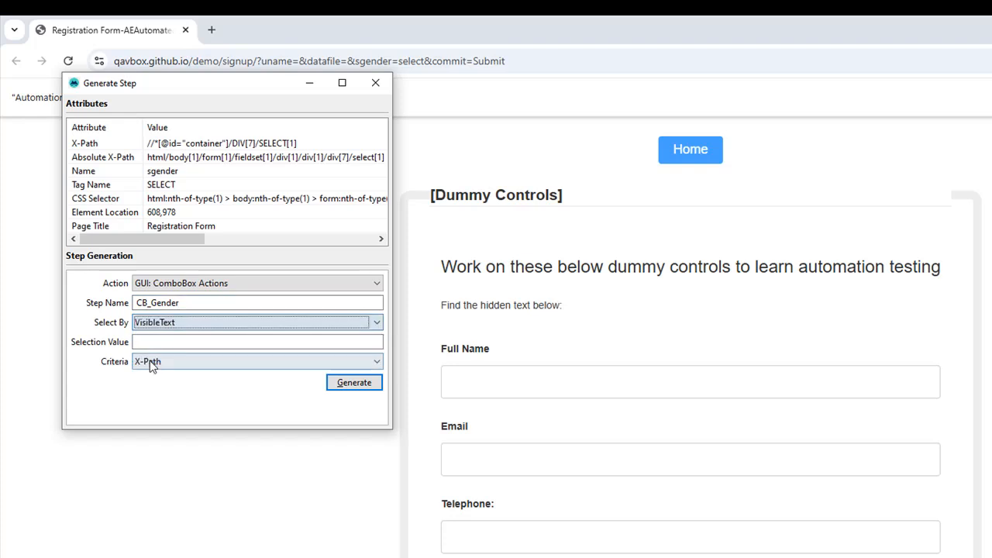
click(147, 342)
text(Mal)
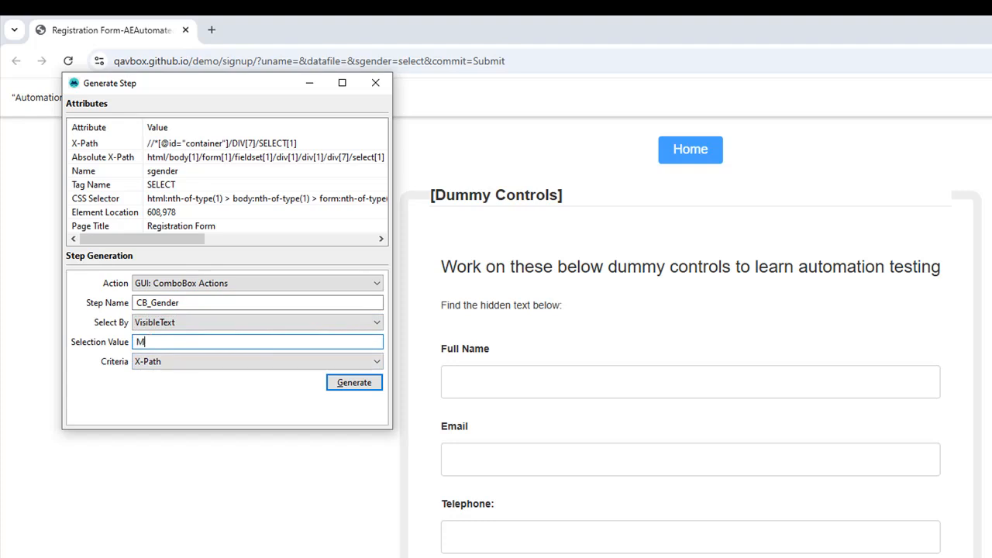
text(e)
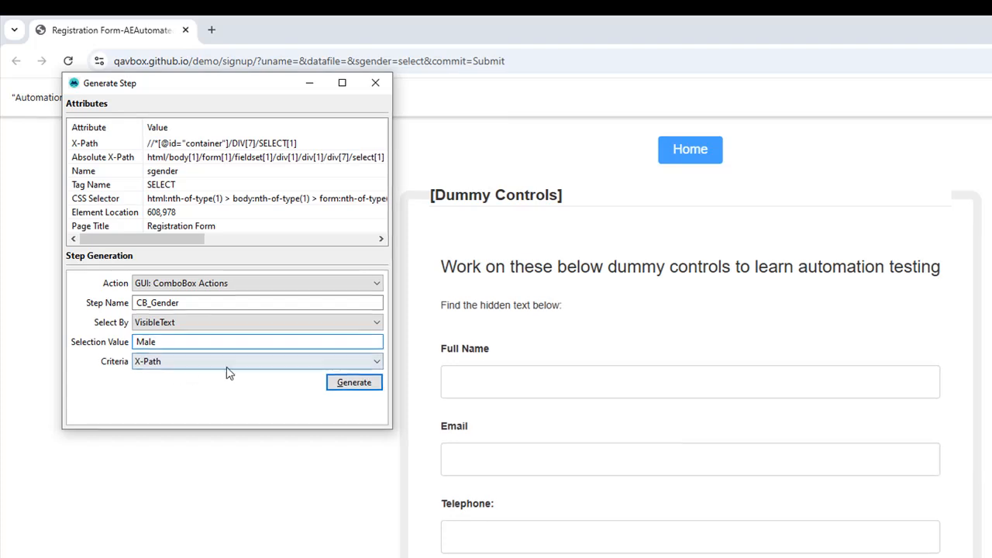
click(332, 358)
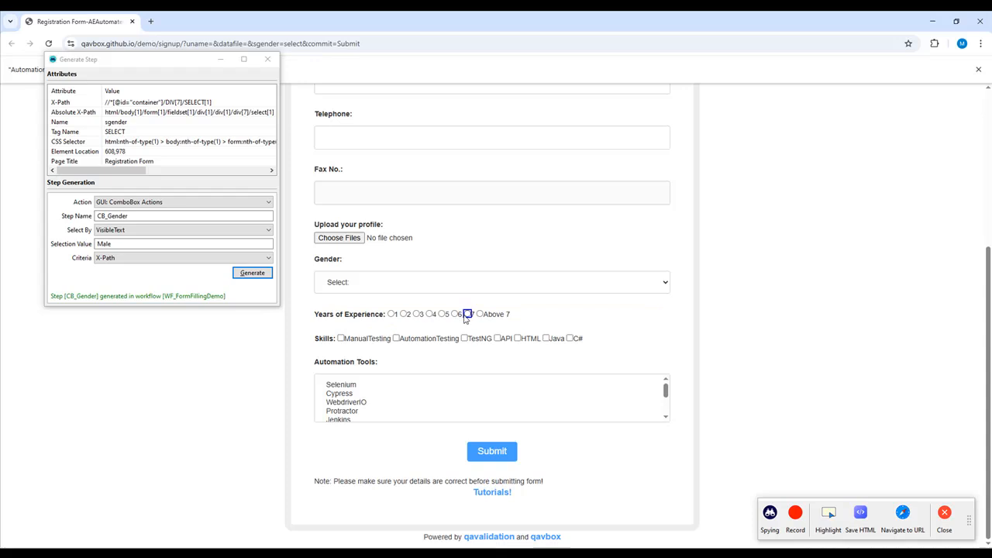
Capture the 7 years of experience option, generate a GUI: Mouse Actions step named MA_Experience, and place it below CB_Gender.
right_click(466, 316)
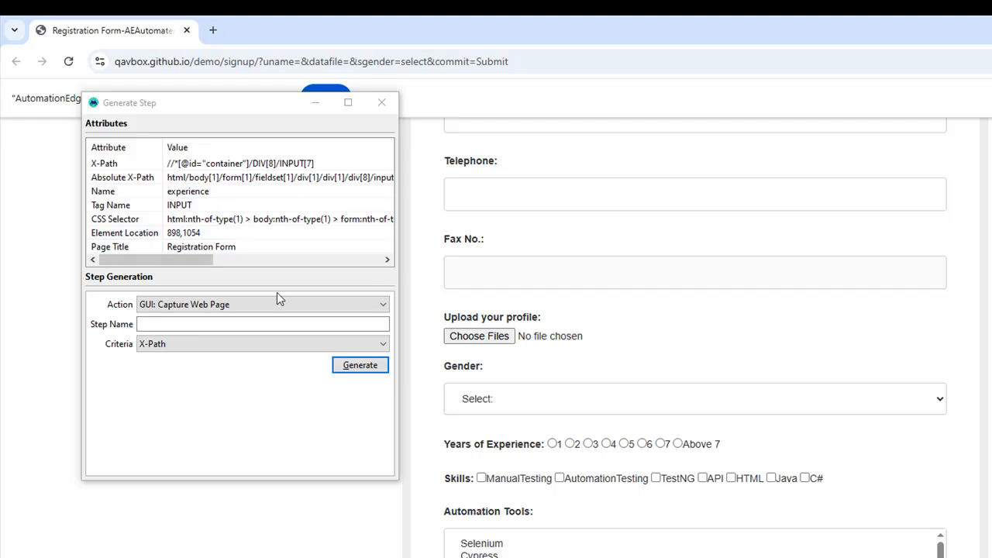
click(264, 310)
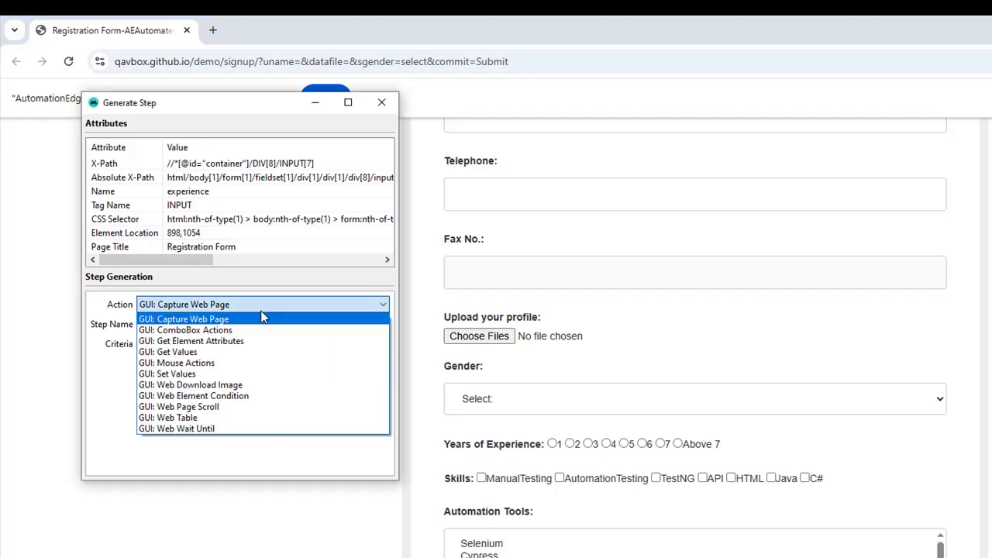
click(214, 364)
click(194, 324)
text(MA_Experience)
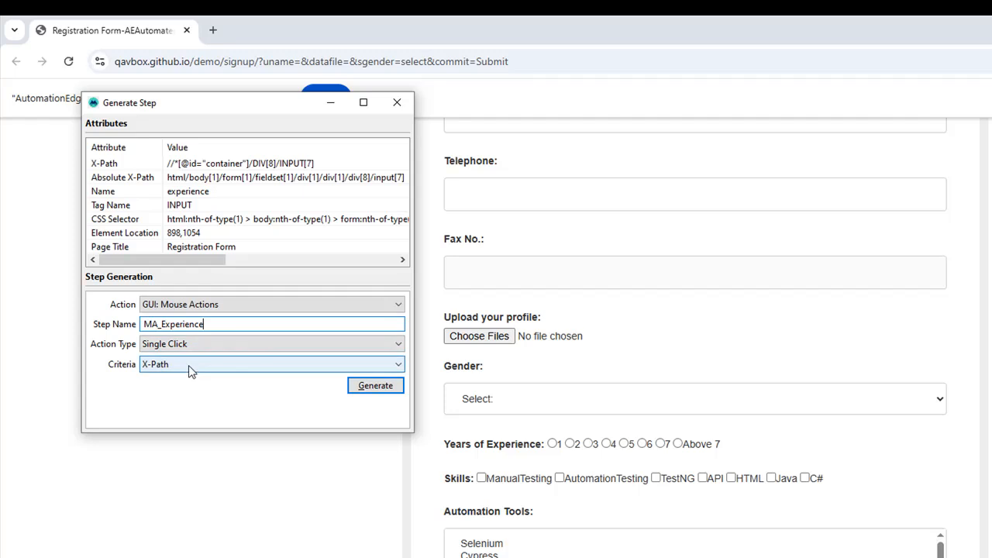
click(371, 388)
drag(961, 186, 804, 286)
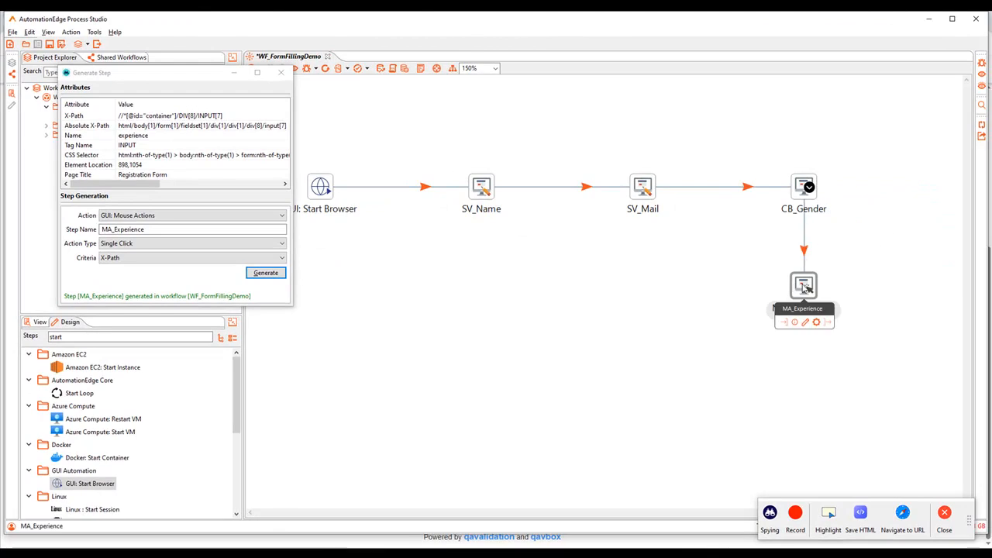
Return to the registration form and capture the ManualTesting, AutomationTesting and API checkboxes to compare their X-Paths.
key(alt+Tab)
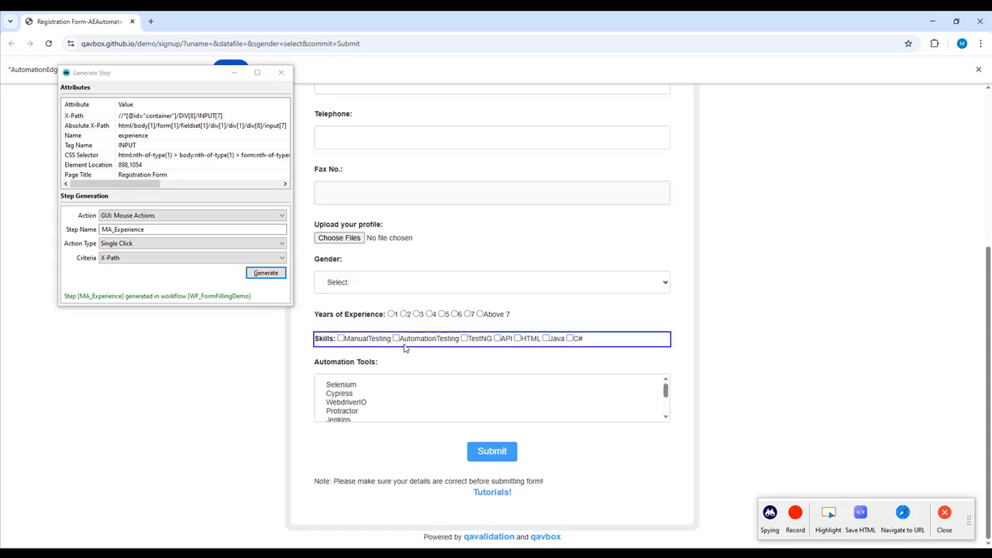
click(358, 339)
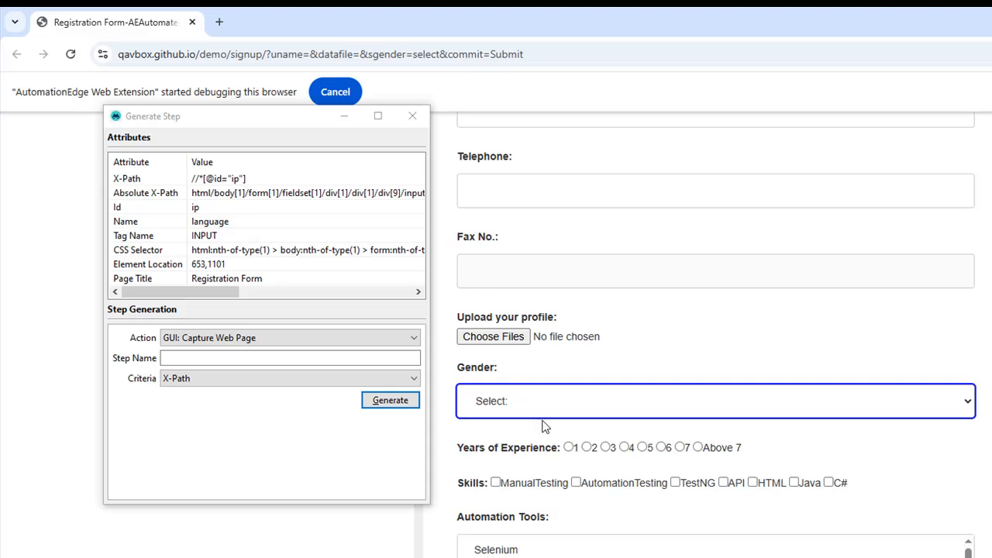
click(578, 484)
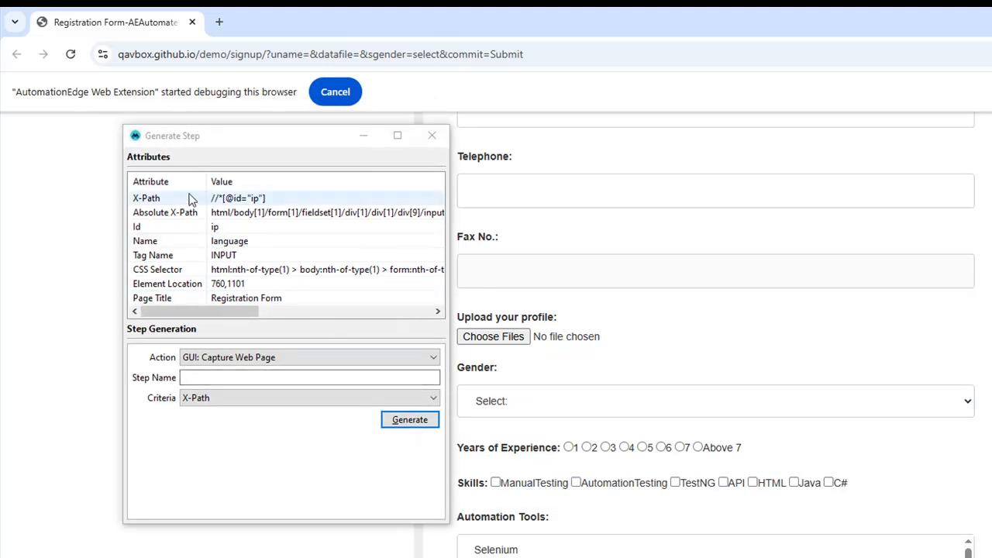
click(725, 486)
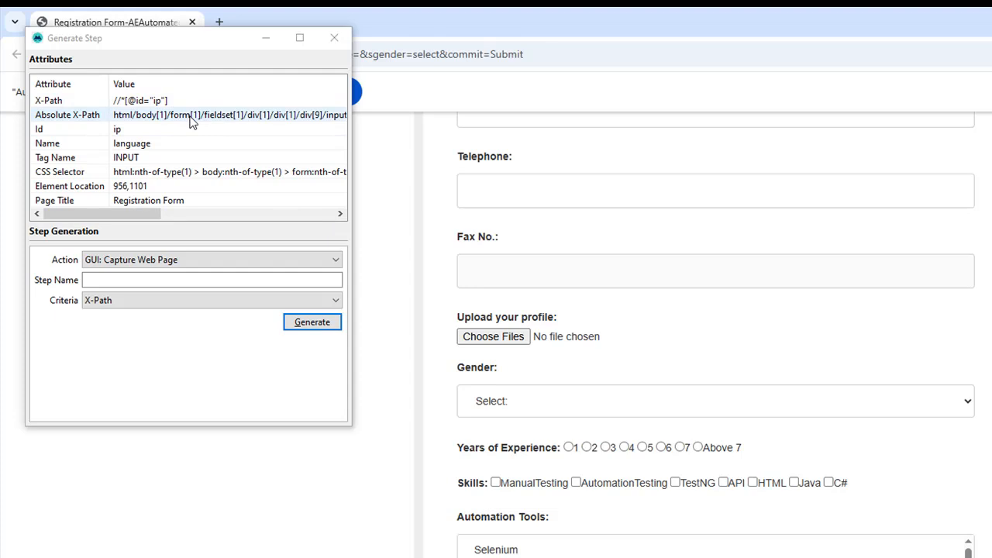
Generate a GUI: Mouse Actions step named MA_Manual with Single Click as action type and X-Path as criteria.
click(167, 262)
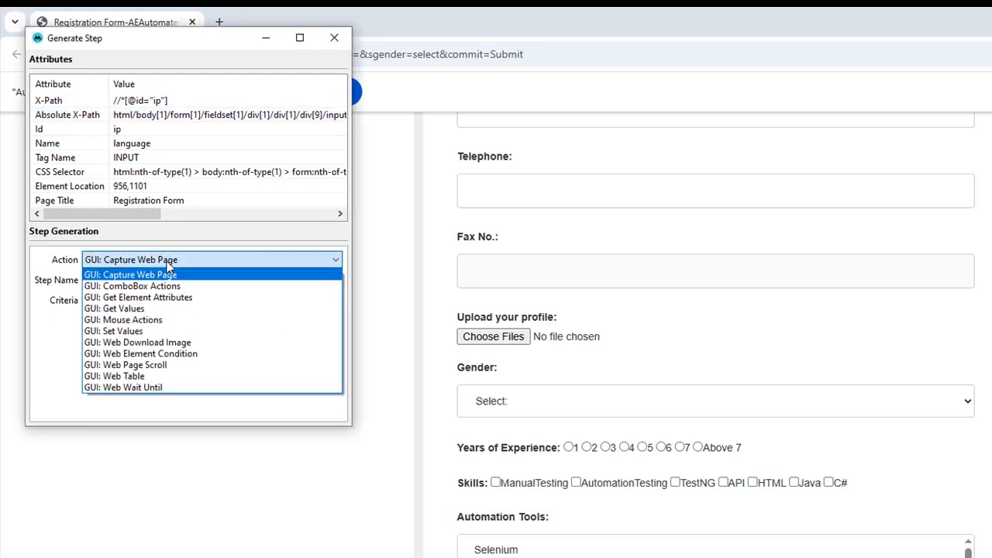
click(123, 320)
click(104, 279)
text(MA_Manual)
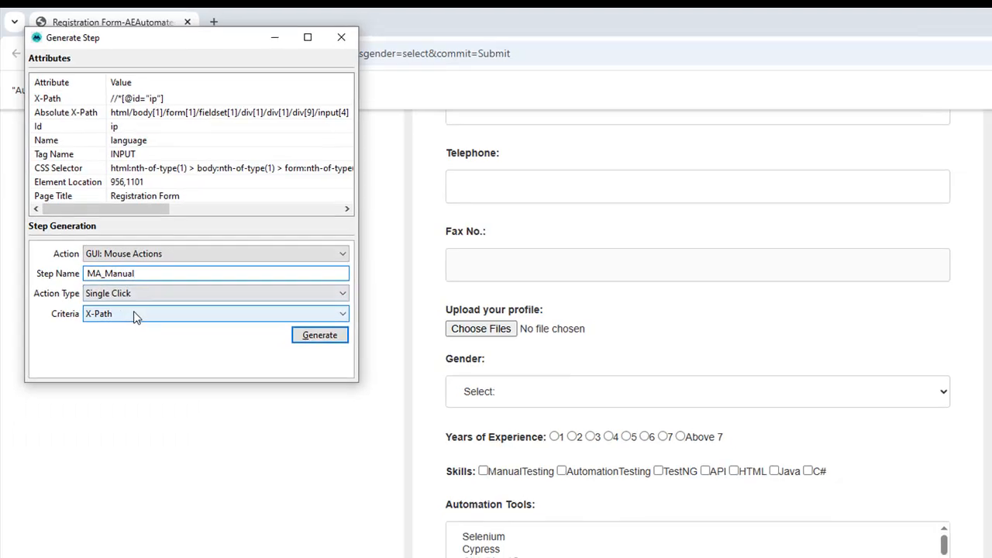
click(319, 335)
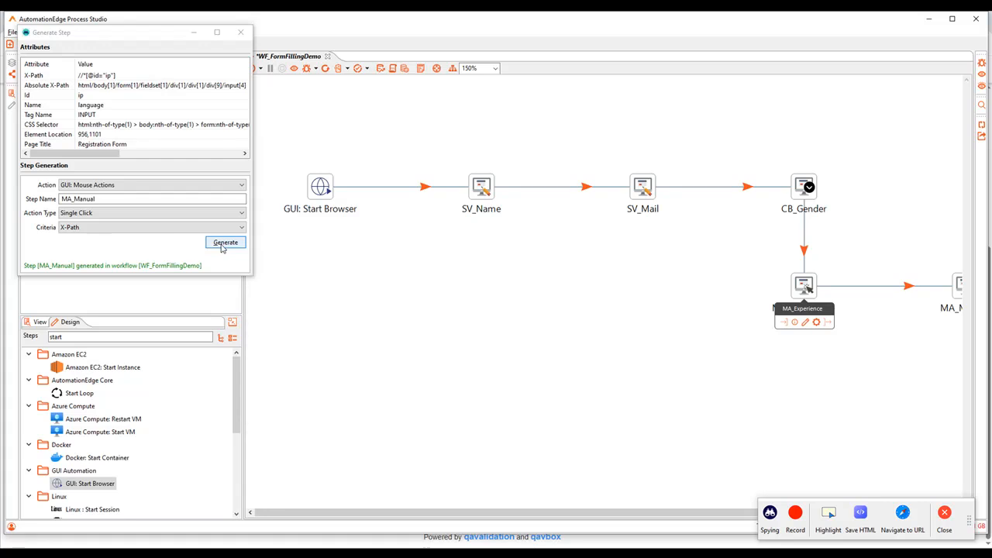
Generate another step with the same settings named MA_Automation, and arrange the skill steps in a row beside MA_Experience.
drag(112, 199, 75, 199)
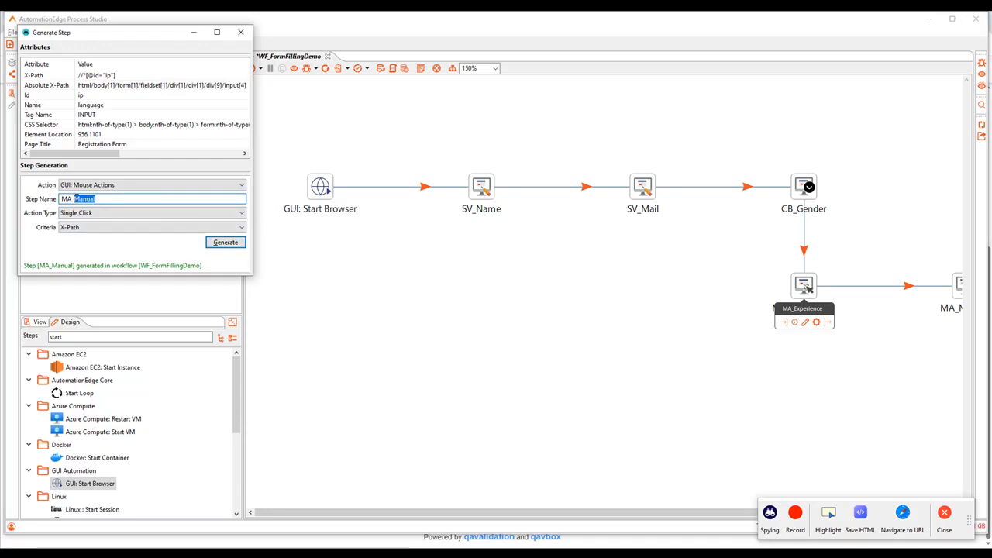
text(Automation)
click(224, 242)
drag(897, 289, 684, 287)
double_click(684, 287)
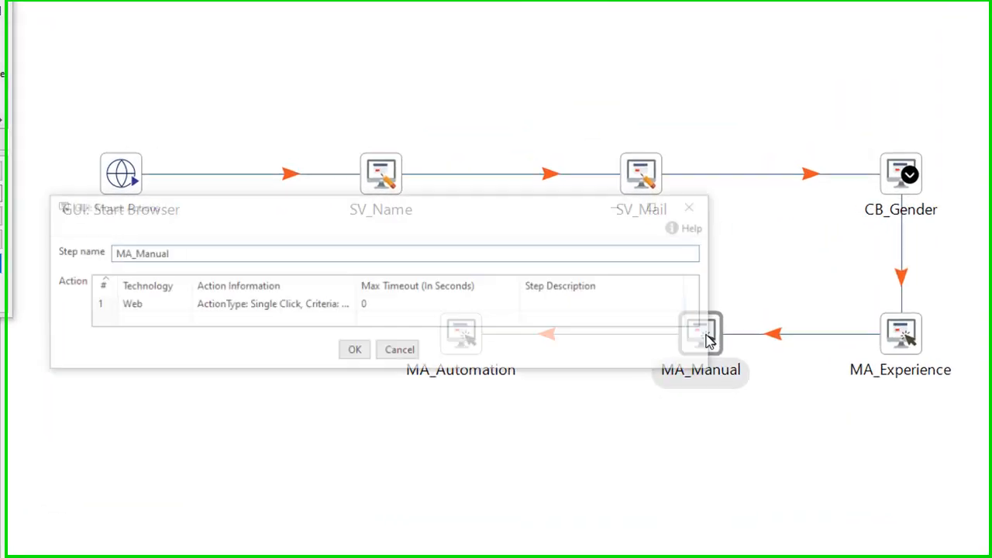
double_click(297, 309)
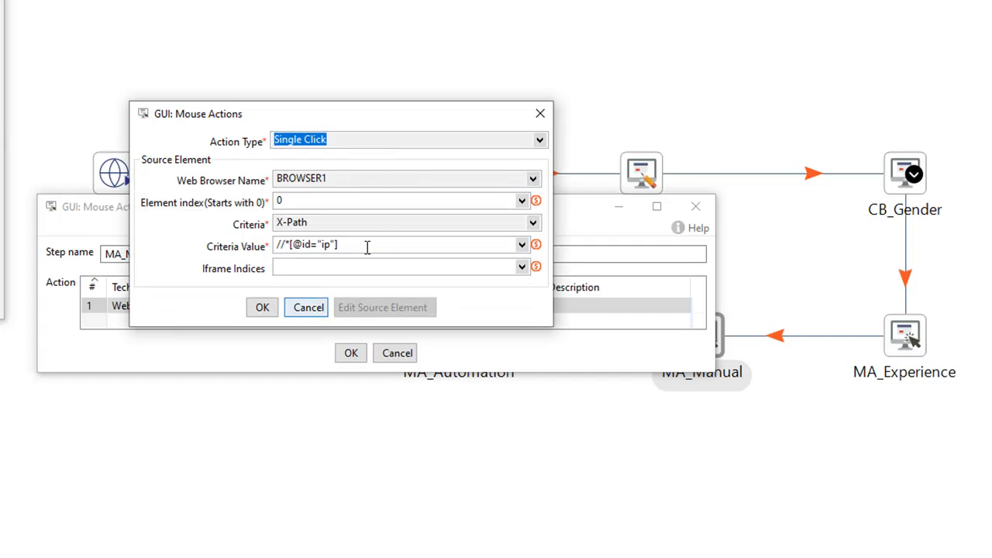
click(381, 243)
text([1])
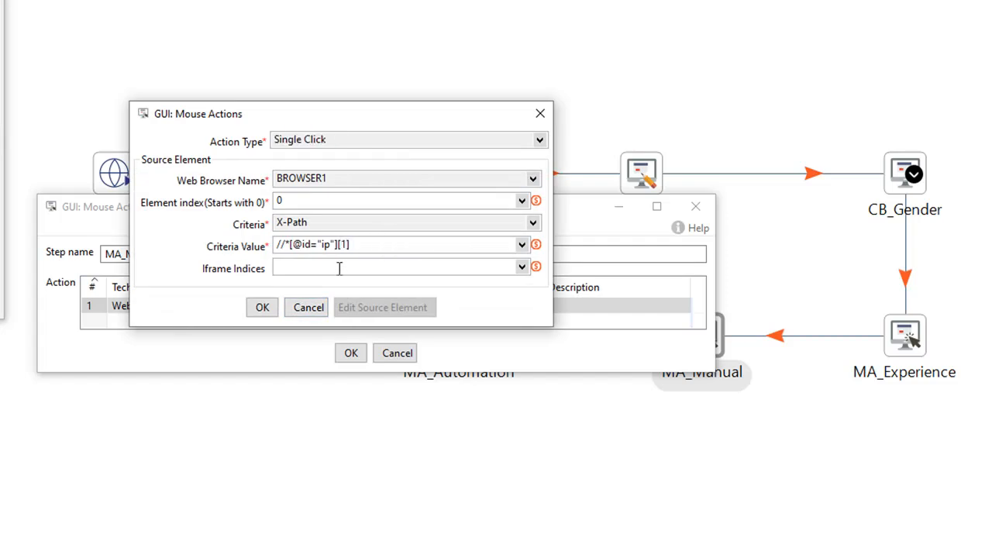
click(269, 308)
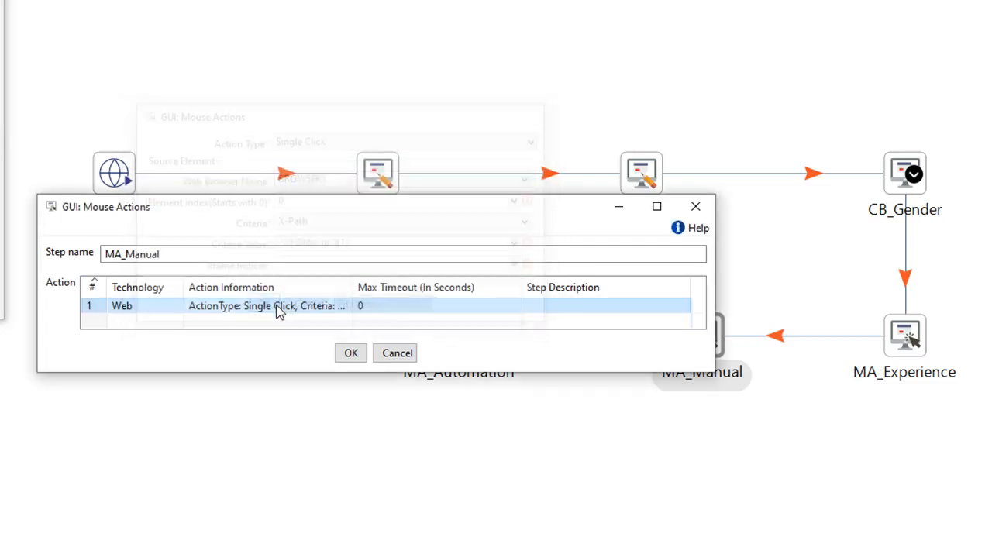
click(351, 354)
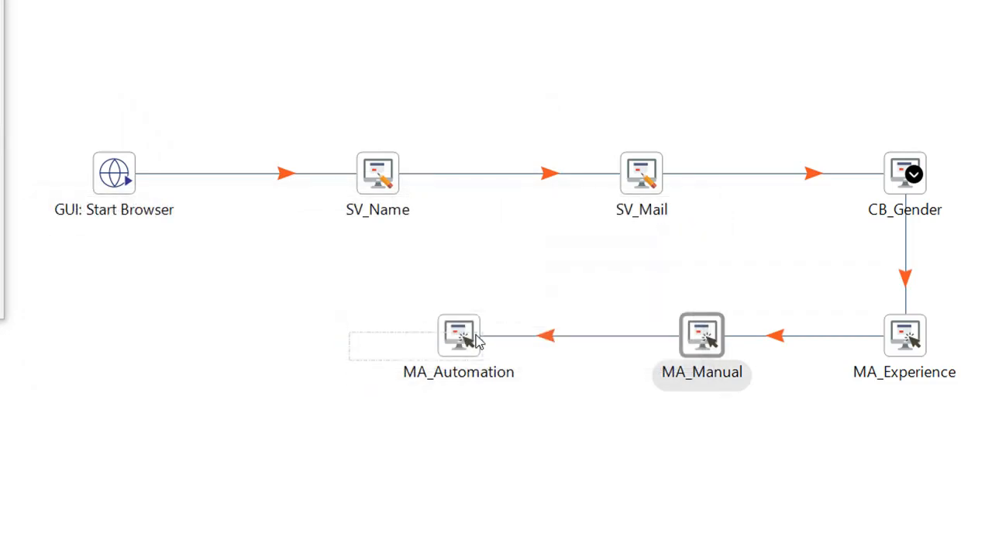
double_click(459, 335)
double_click(307, 310)
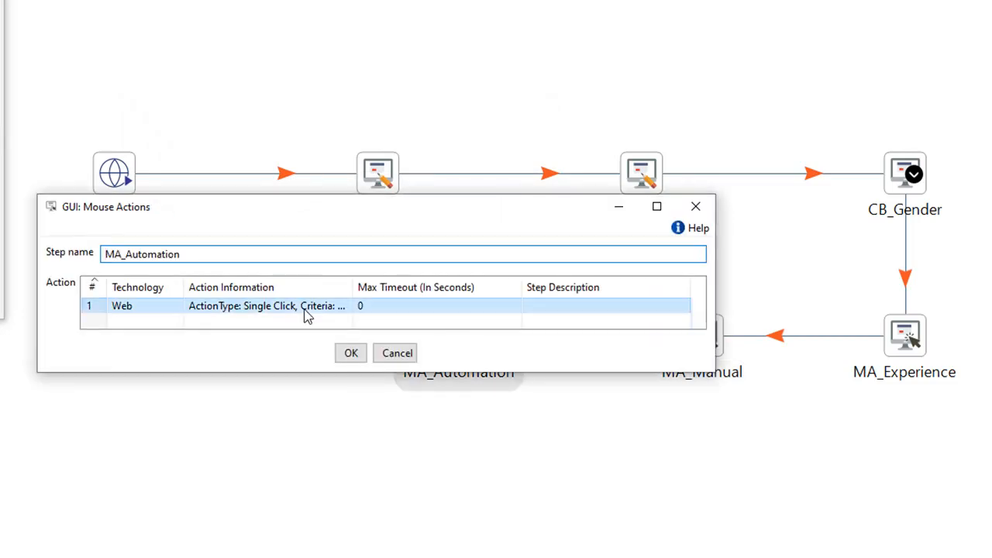
click(360, 246)
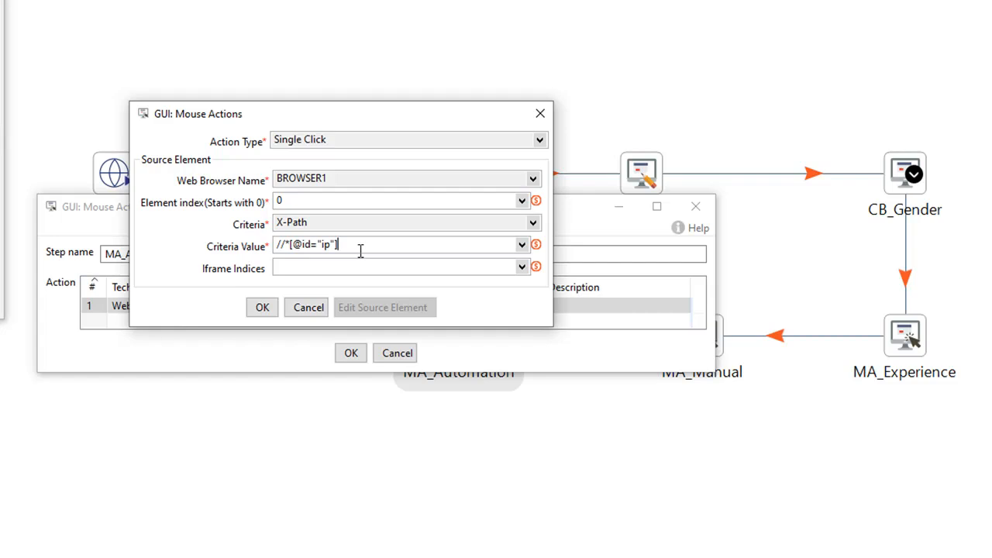
text([2])
click(272, 309)
click(348, 353)
Capture the form's Submit button and generate a GUI: Mouse Actions step named MA_Submit with Single Click and X-Path.
key(alt+Tab)
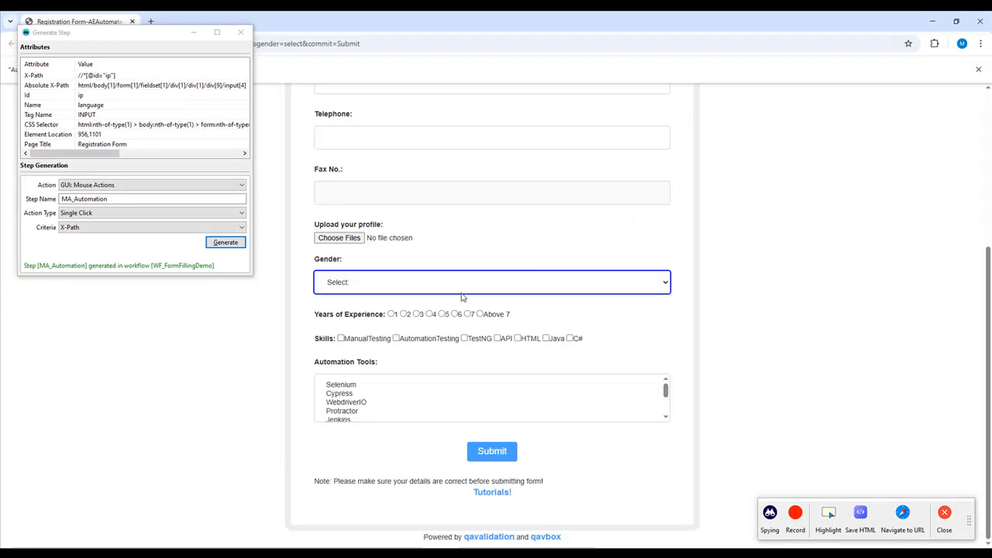
click(489, 453)
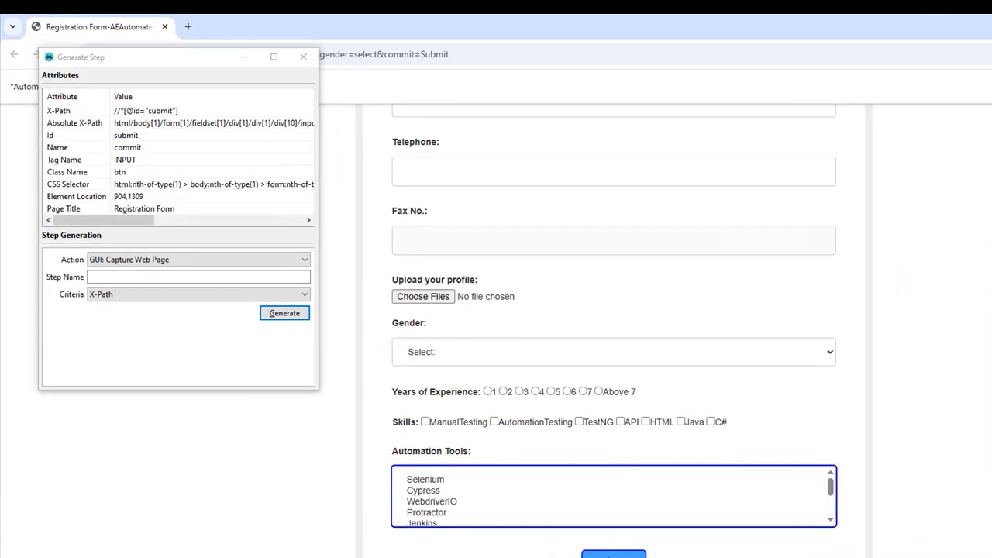
click(142, 261)
click(135, 311)
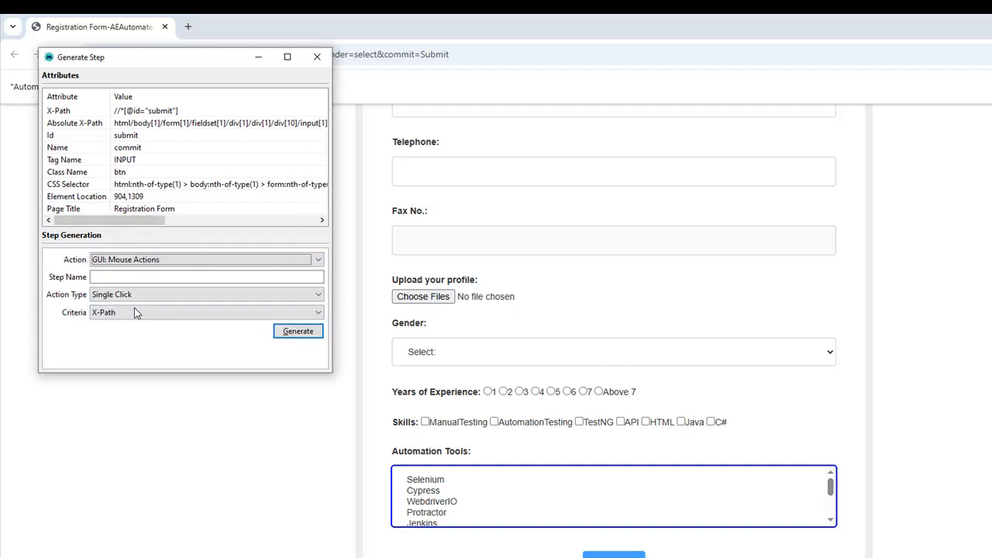
click(112, 277)
text(MA_Submit)
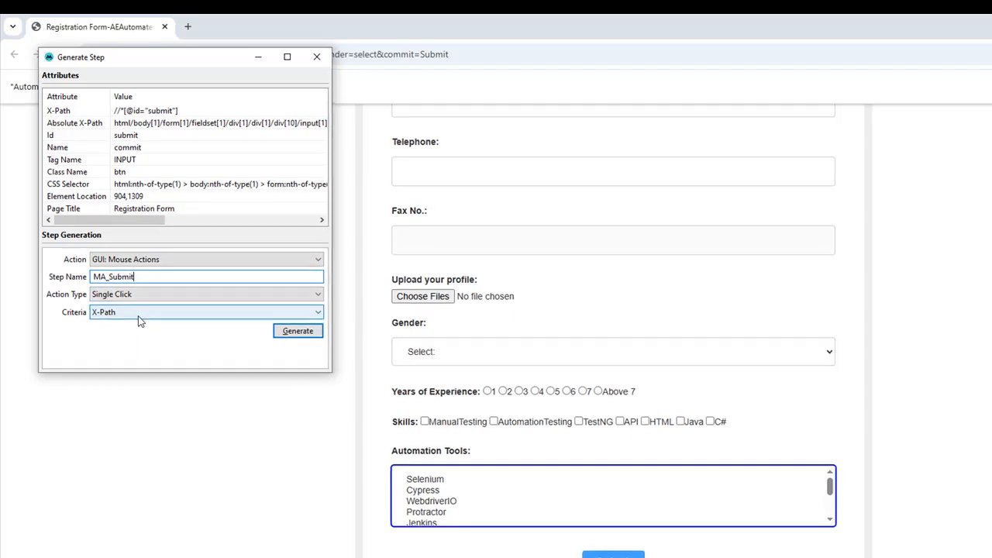
click(298, 331)
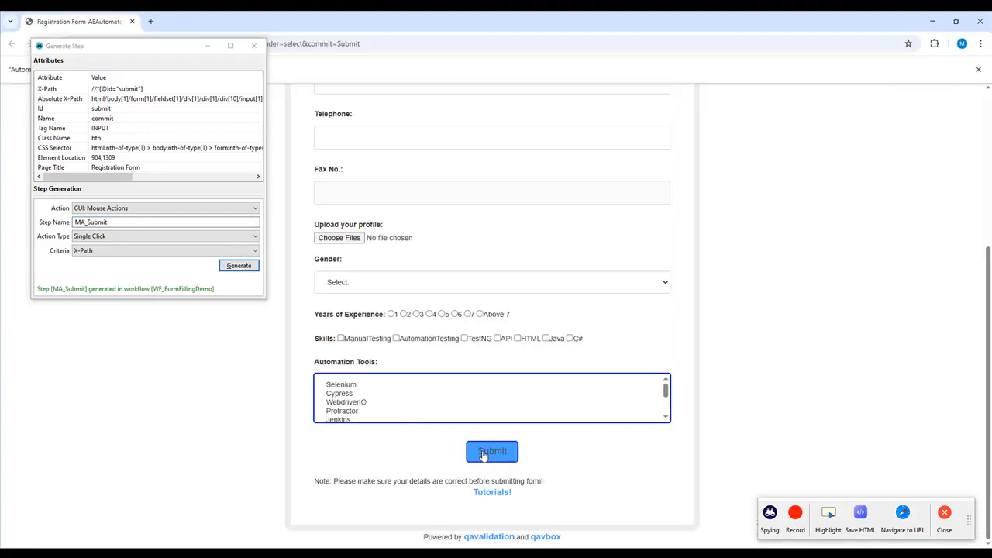
Submit the web form to check for an alert, and return to Process Studio with the Generate Step window closed.
click(489, 452)
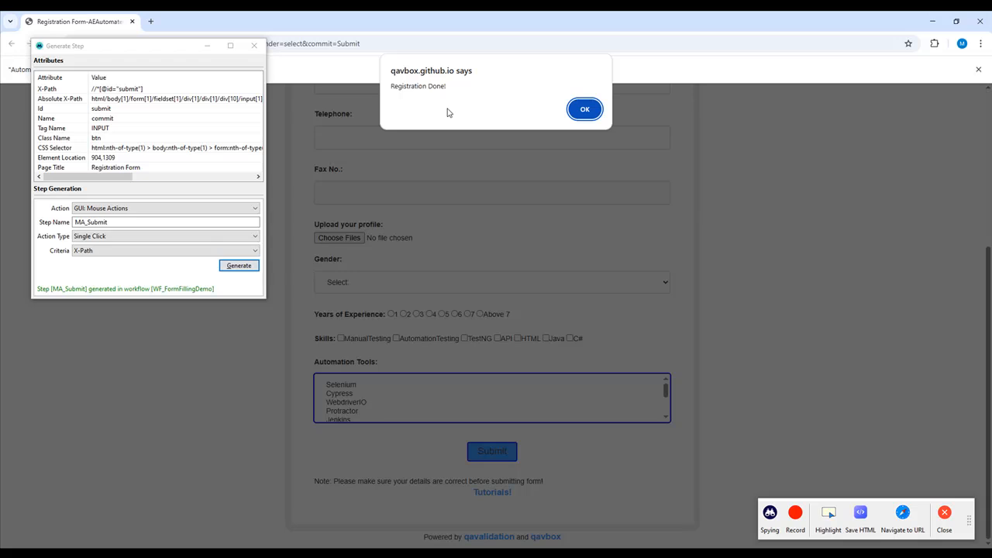
key(alt+Tab)
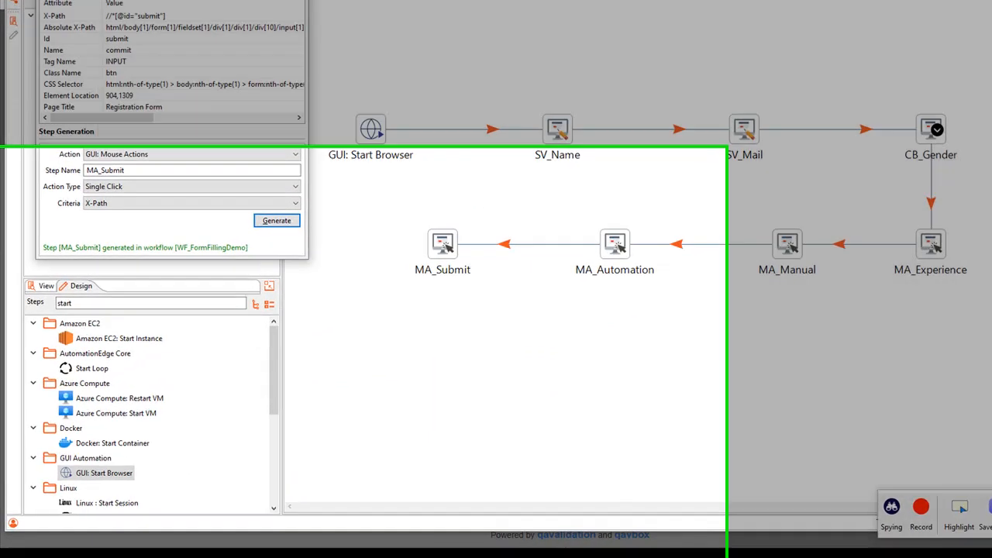
click(253, 46)
Add a GUI: Web Alert step below MA_Submit and connect it as the main output of MA_Submit.
drag(133, 214, 11, 211)
text(web alert)
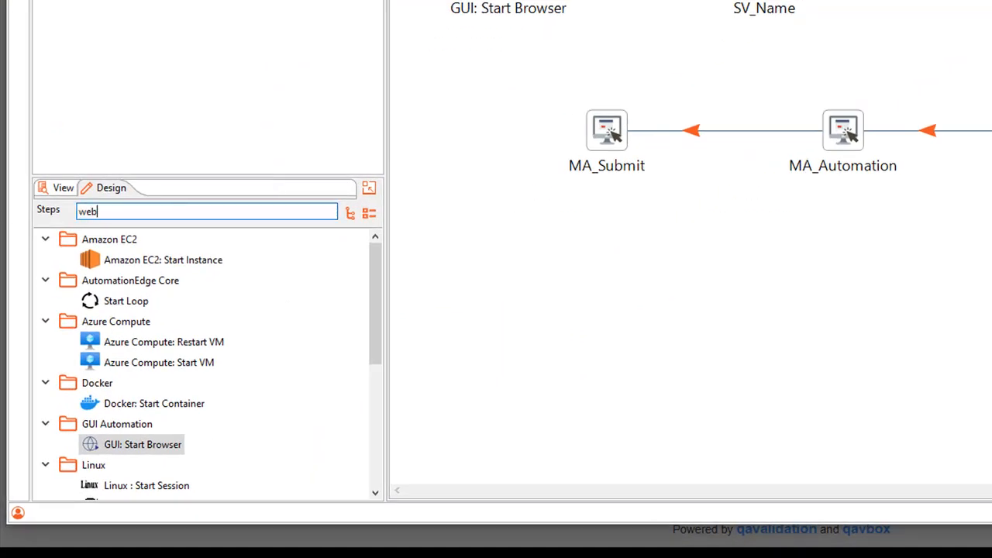
drag(124, 262, 600, 264)
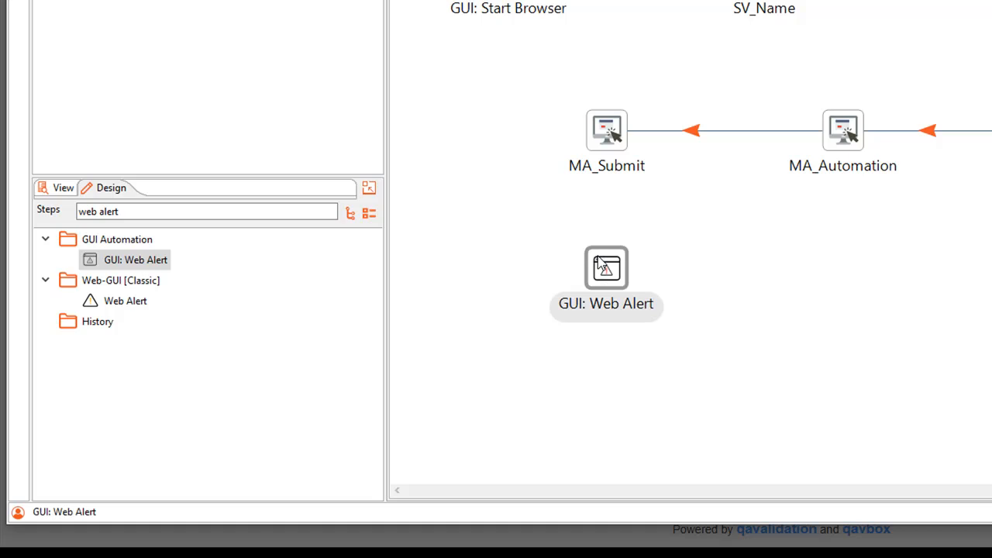
drag(648, 190, 602, 264)
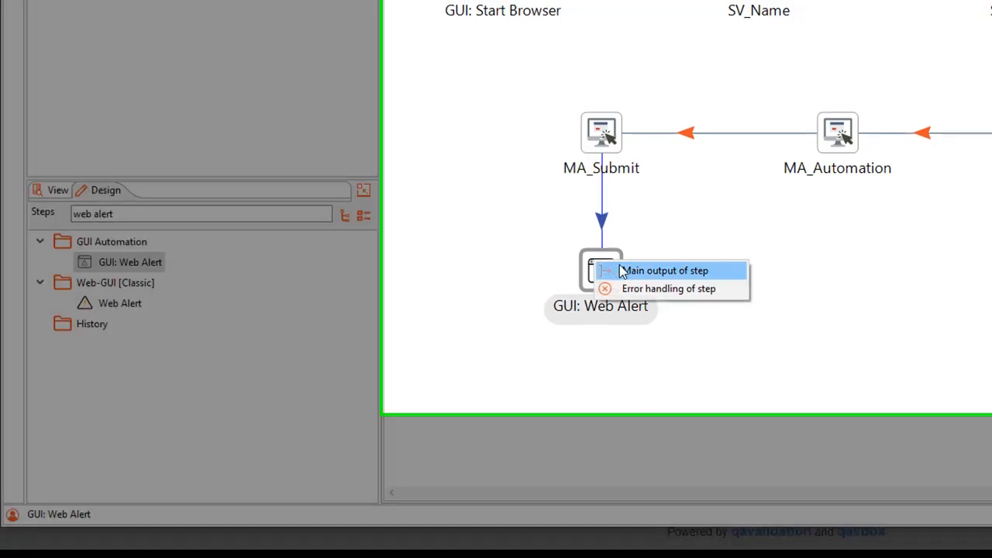
click(622, 268)
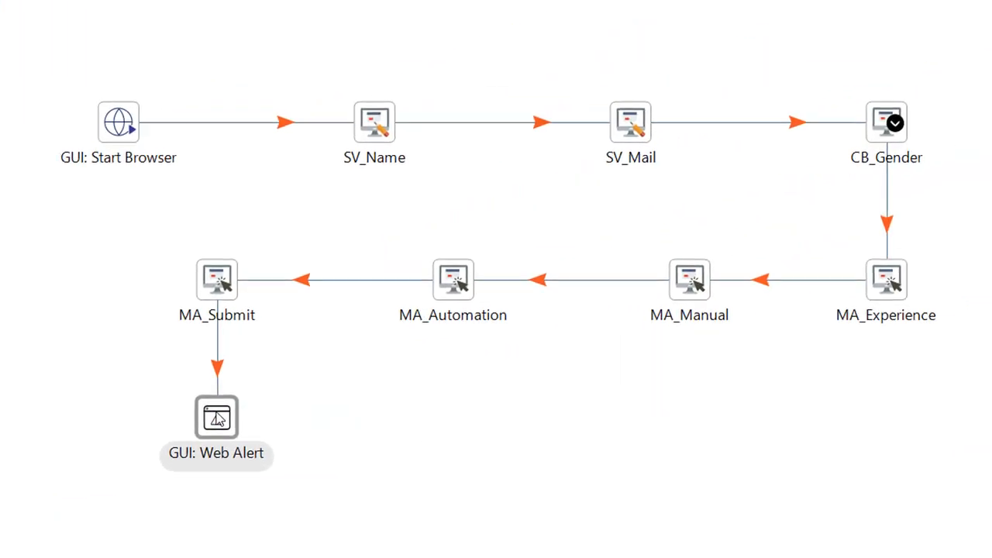
Configure the GUI: Web Alert step with Default Alert as its alert operation.
double_click(217, 419)
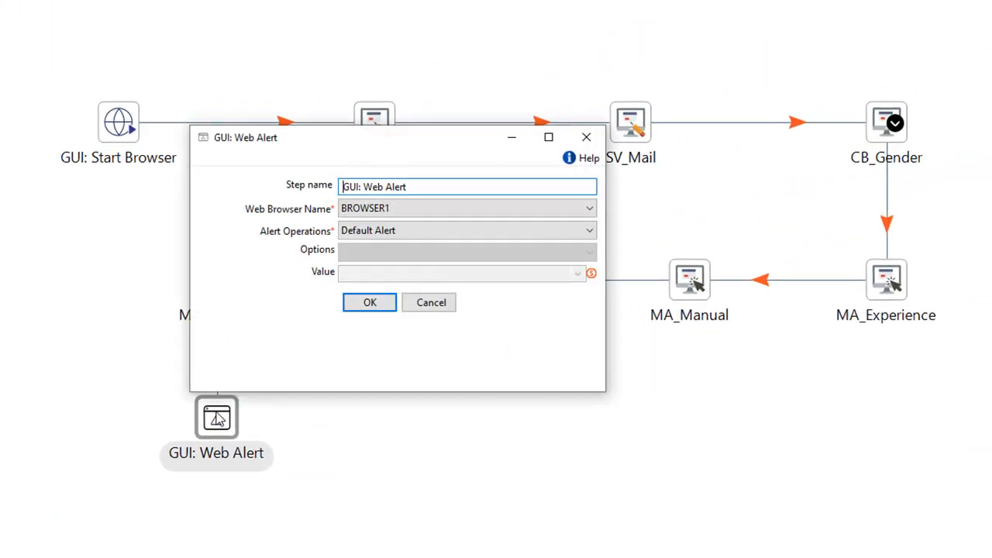
click(402, 239)
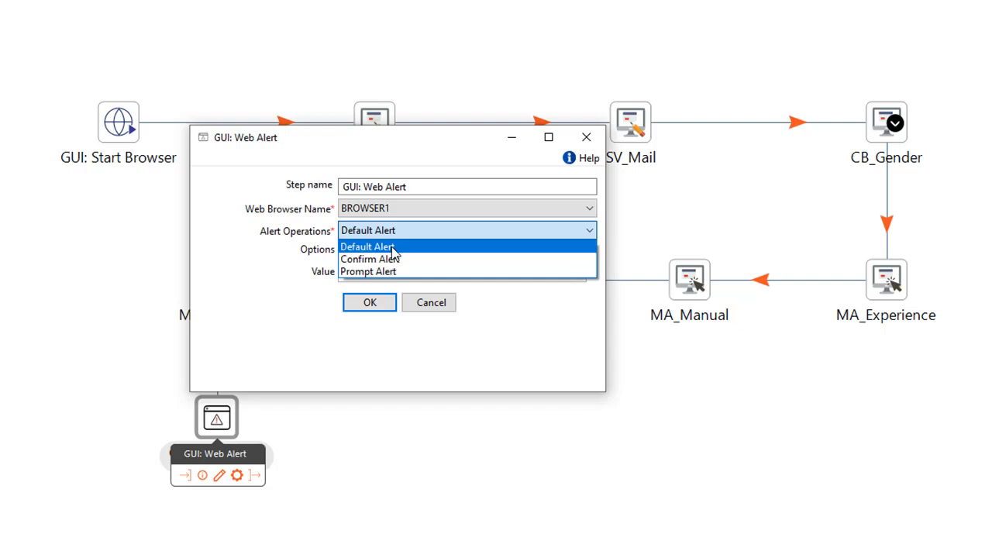
click(393, 248)
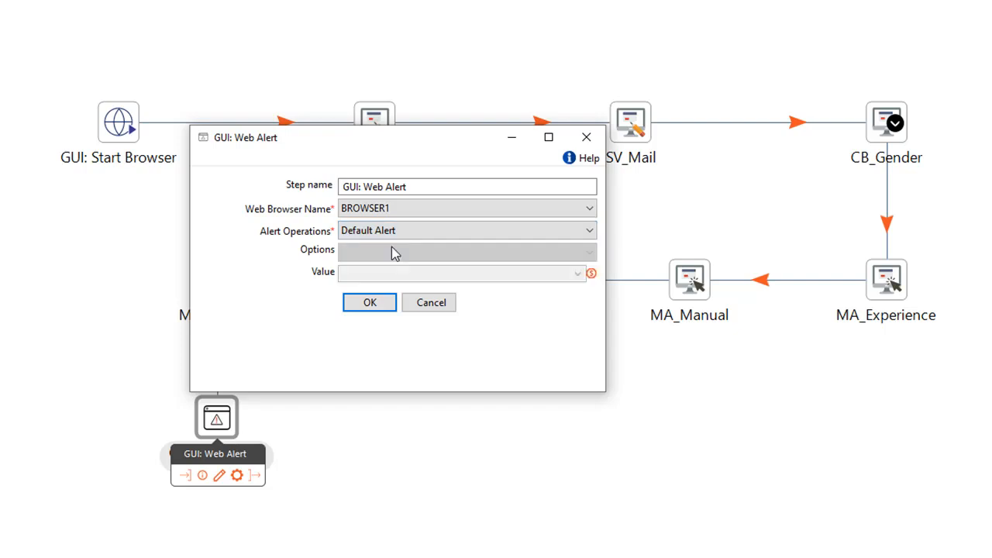
click(378, 303)
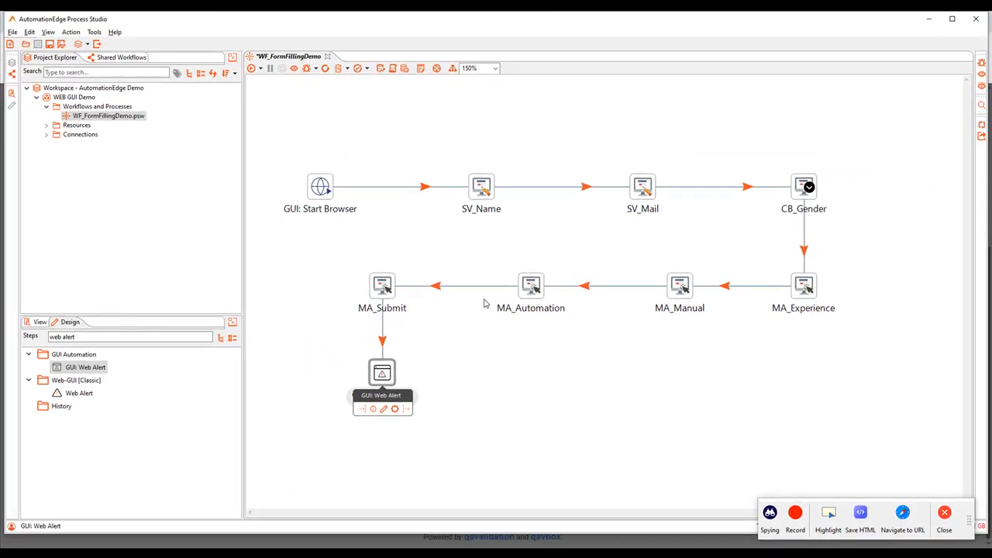
Search the step library for exit and add the exit step to the workflow canvas.
triple_click(202, 336)
text(exit)
drag(89, 367, 543, 373)
Save the WF_FormFillingDemo workflow and run it.
key(ctrl+s)
click(252, 70)
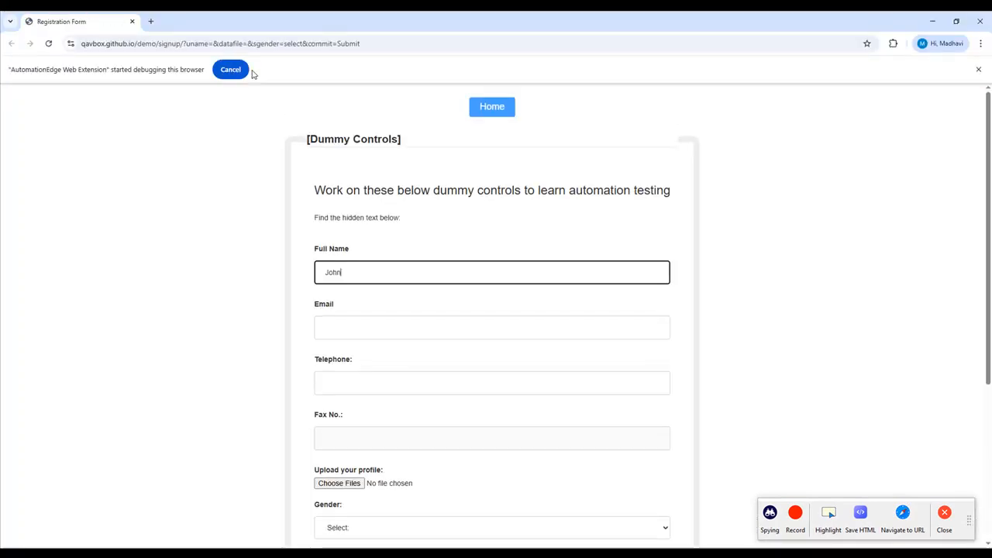